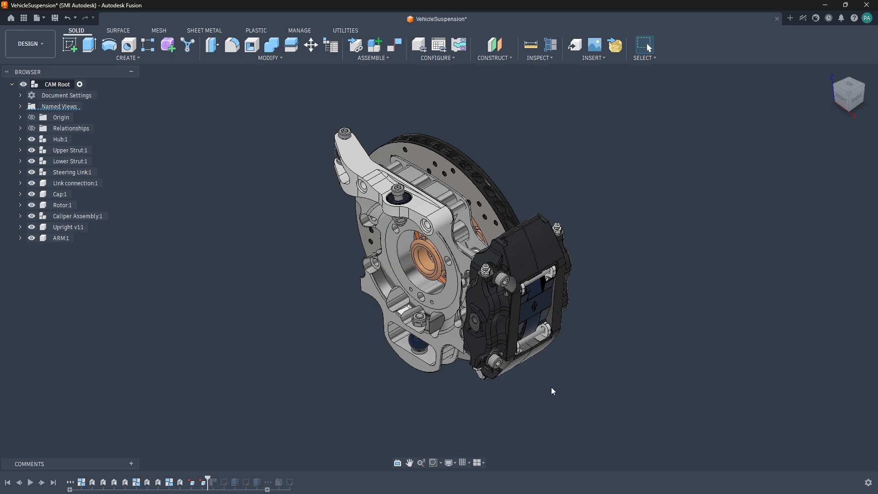
Step: Look squarely at the front of the upright, and pan and orbit the suspension assembly
mouse_move(847, 117)
left_click(398, 464)
left_click(443, 344)
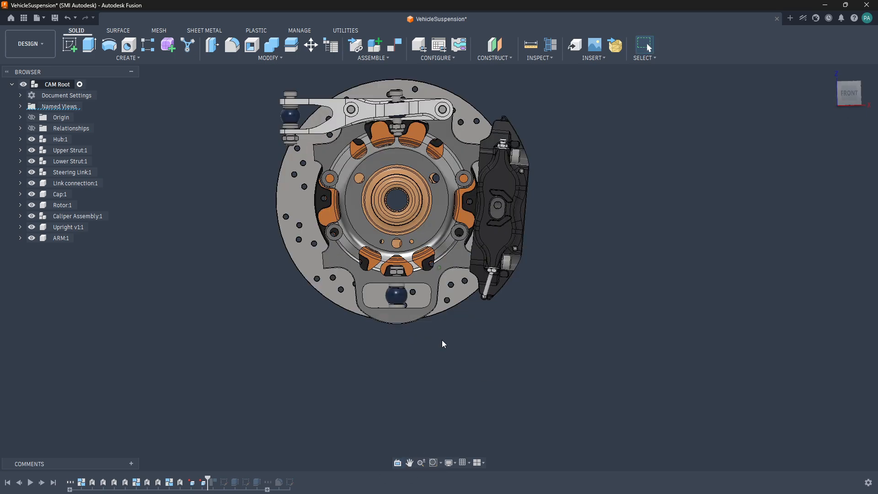
middle_click_drag(447, 353, 501, 395)
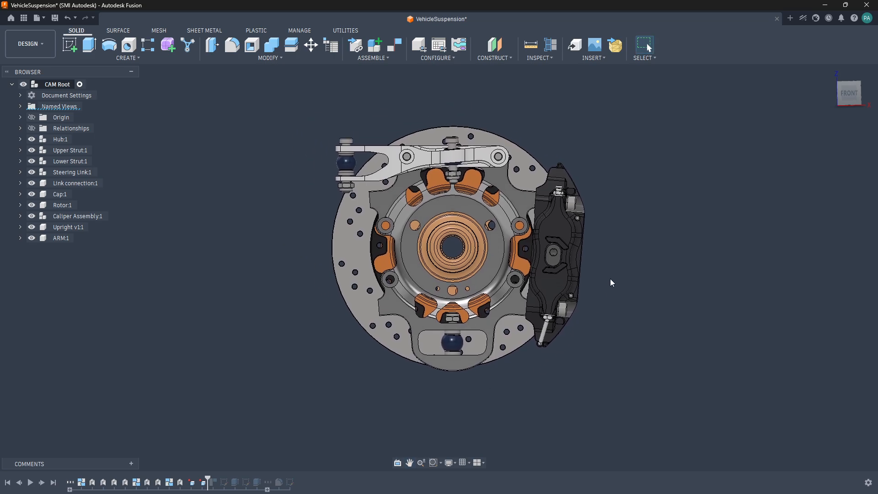
middle_click_drag(610, 279, 630, 260, "shift")
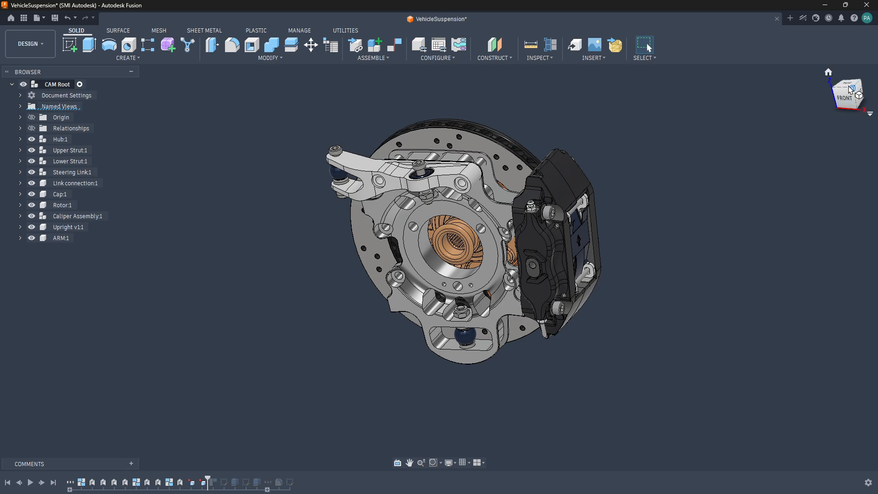
Step: Return the assembly to an isometric view, and pan and zoom in with the navigation tools
left_click(854, 100)
left_click(410, 462)
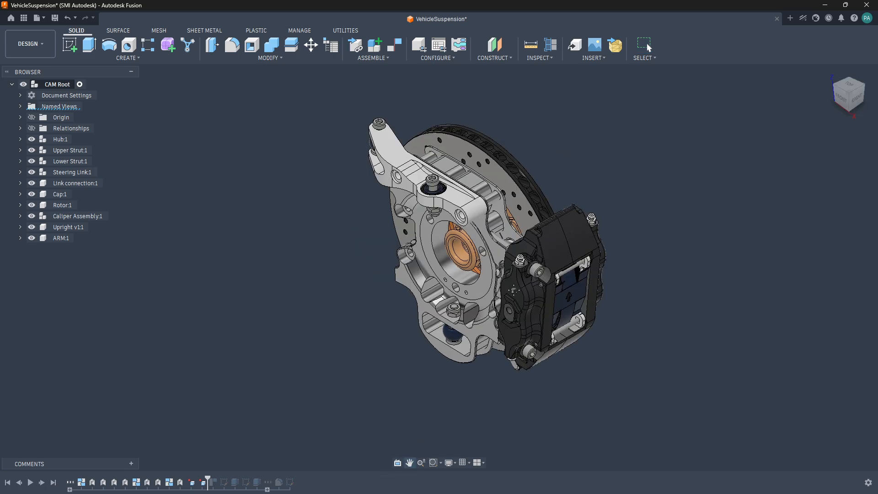
left_click_drag(512, 293, 526, 337)
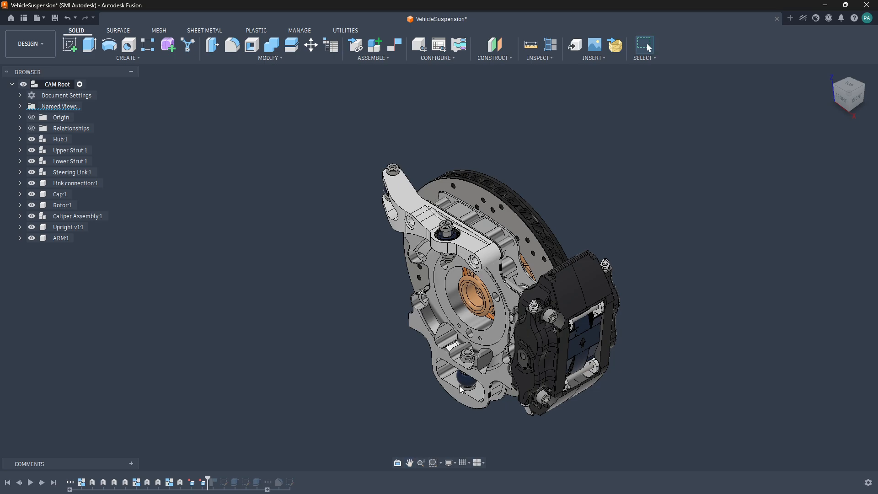
left_click(421, 465)
left_click_drag(468, 340, 438, 411)
key("Escape")
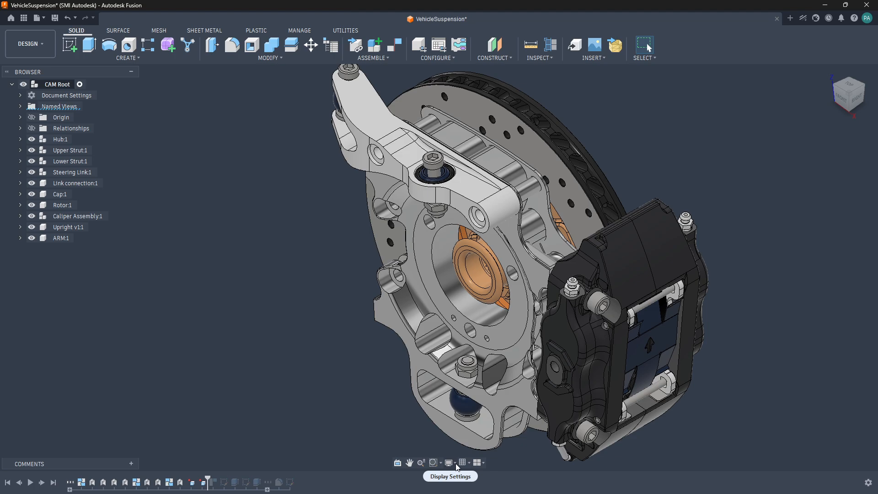
left_click(450, 463)
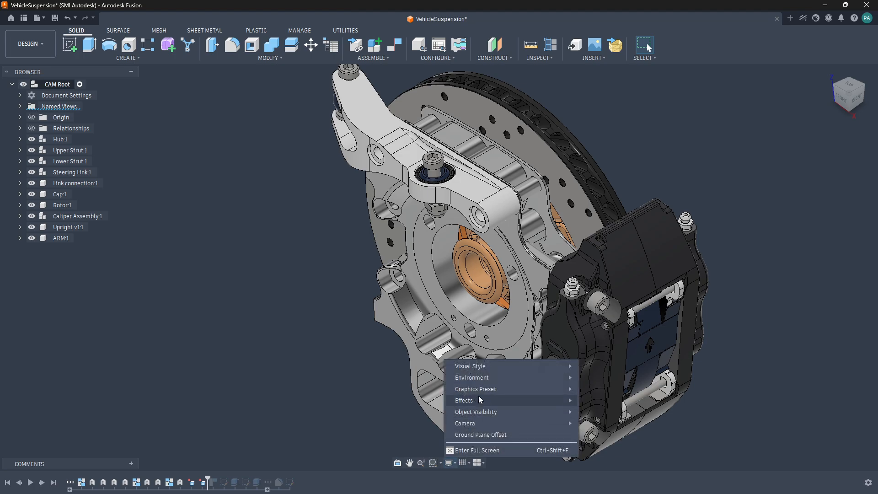
mouse_move(489, 374)
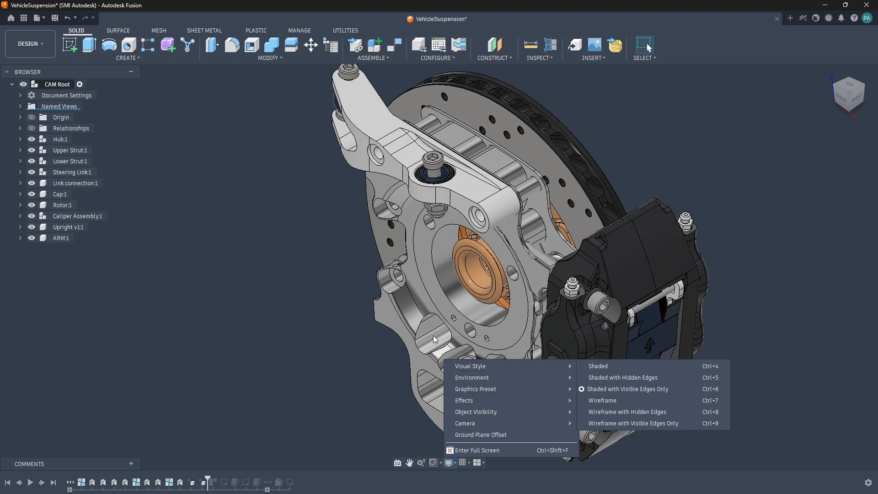
scroll(479, 344, "down", 3)
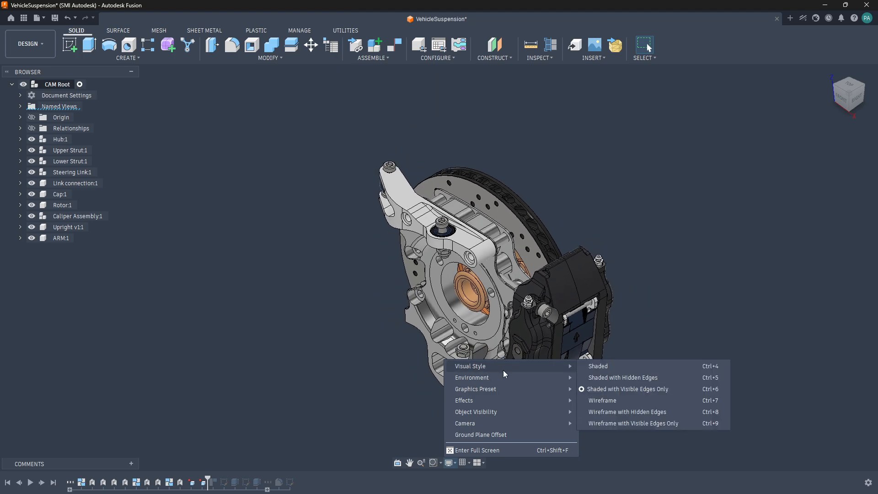
middle_click_drag(512, 360, 445, 341)
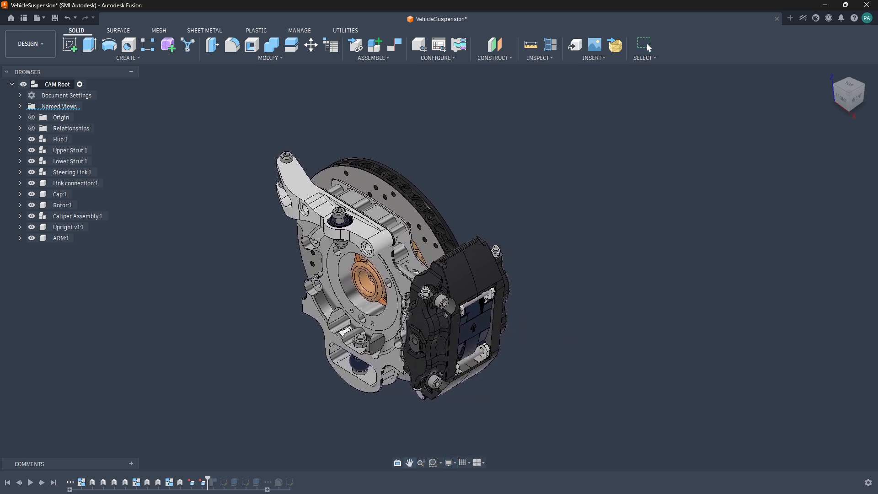
Step: Set the visual style to Shaded and inspect the assembly without edges
left_click(455, 463)
mouse_move(483, 369)
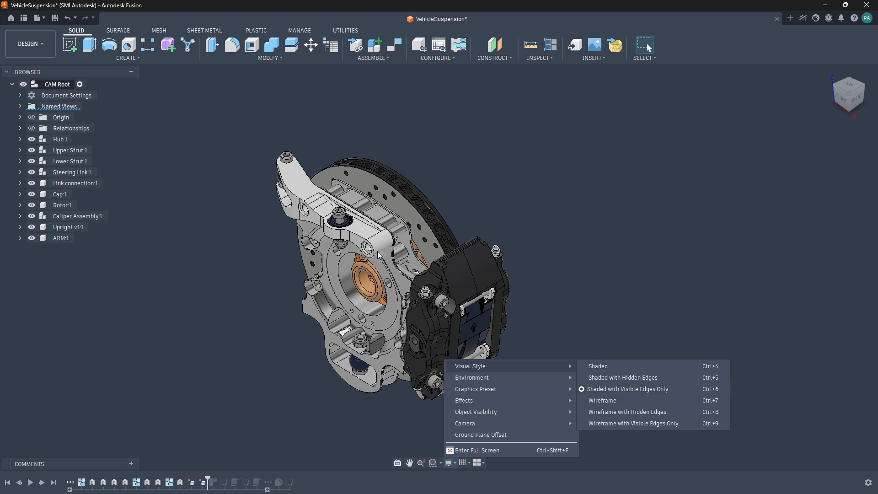
left_click(594, 366)
scroll(352, 242, "up", 6)
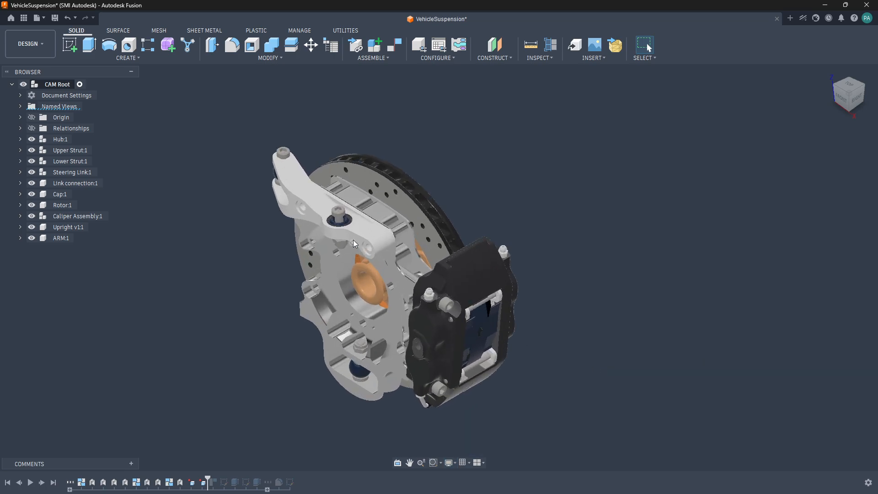
scroll(361, 236, "down", 2)
scroll(455, 311, "down", 6)
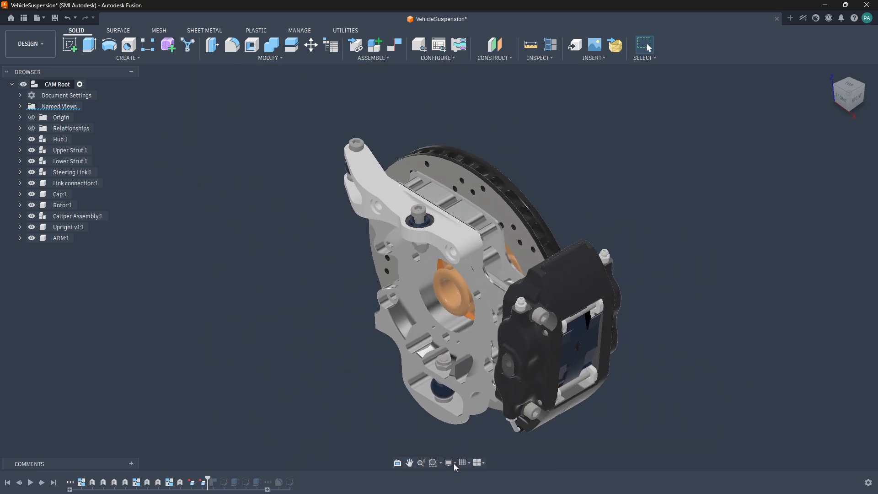
Step: Set the visual style to Shaded with Hidden Edges and inspect the assembly up close from another angle
left_click(454, 463)
mouse_move(517, 366)
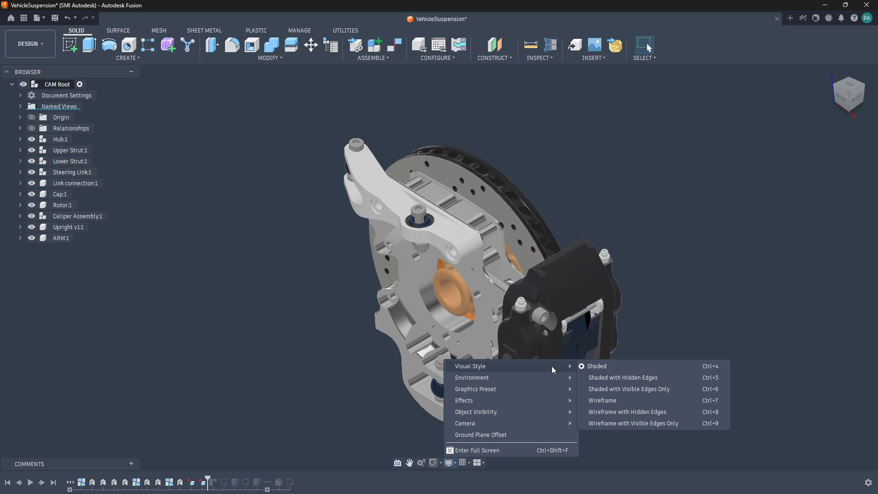
left_click(599, 379)
mouse_move(542, 361)
middle_mouse_down()
mouse_move(483, 357)
mouse_move(409, 302)
middle_mouse_up()
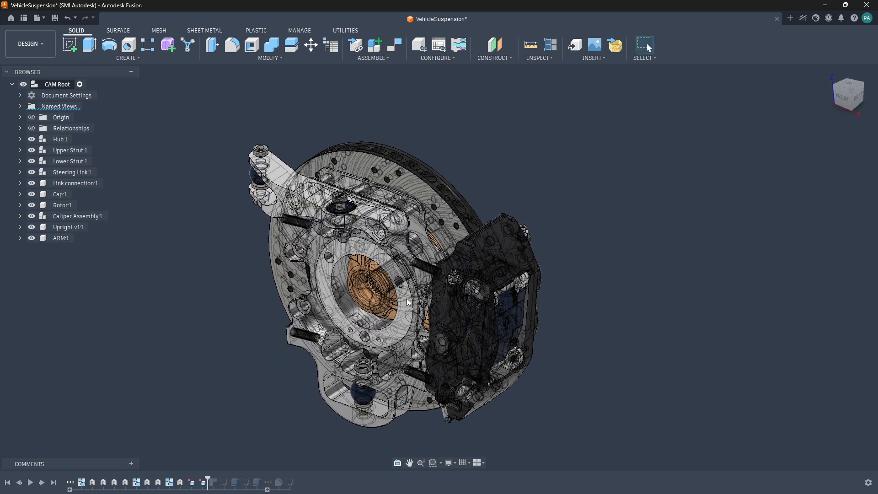
scroll(408, 302, "down", 2)
scroll(439, 307, "up", 9)
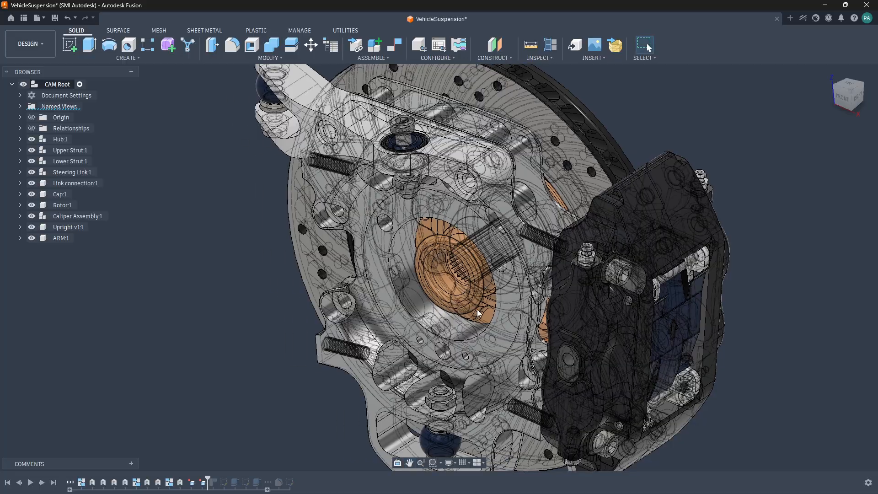
middle_click_drag(479, 313, 613, 382, "shift")
Step: Set the visual style to Wireframe and view the whole assembly
left_click(450, 463)
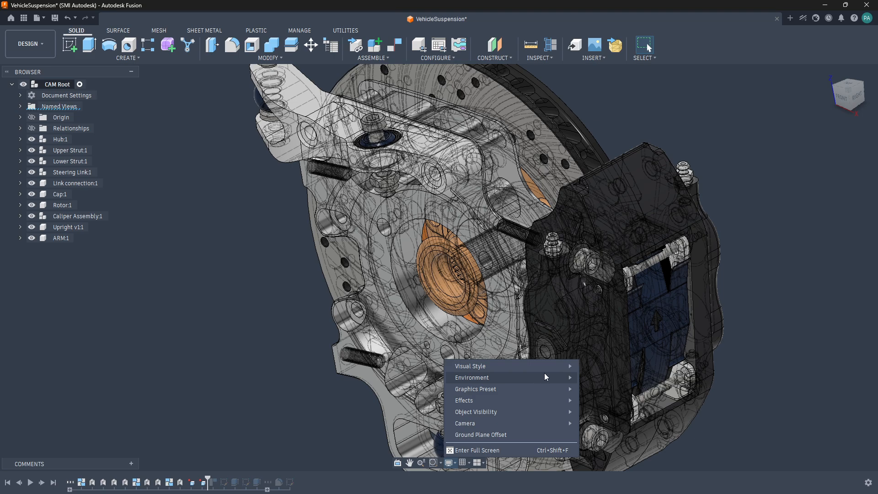
mouse_move(547, 368)
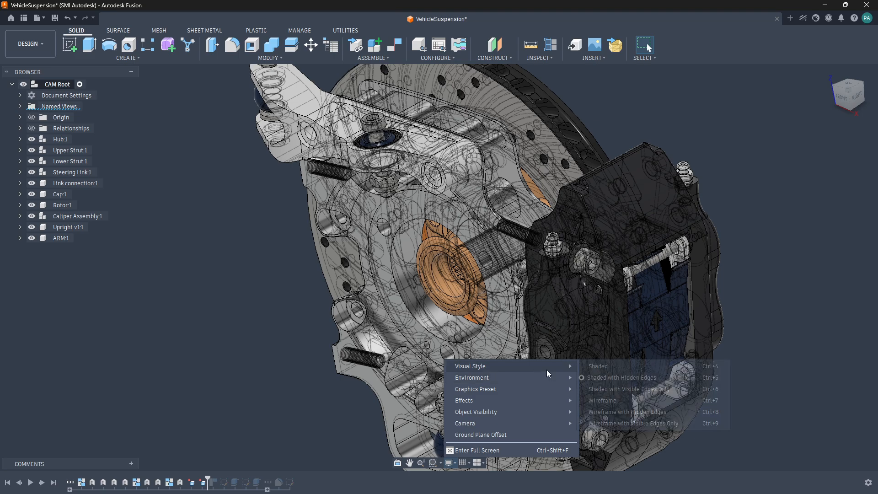
left_click(598, 401)
scroll(464, 324, "down", 5)
middle_click_drag(596, 315, 537, 323, "shift")
Step: Try the Dark Sky and Grey Room environments on the wireframe assembly
left_click(453, 462)
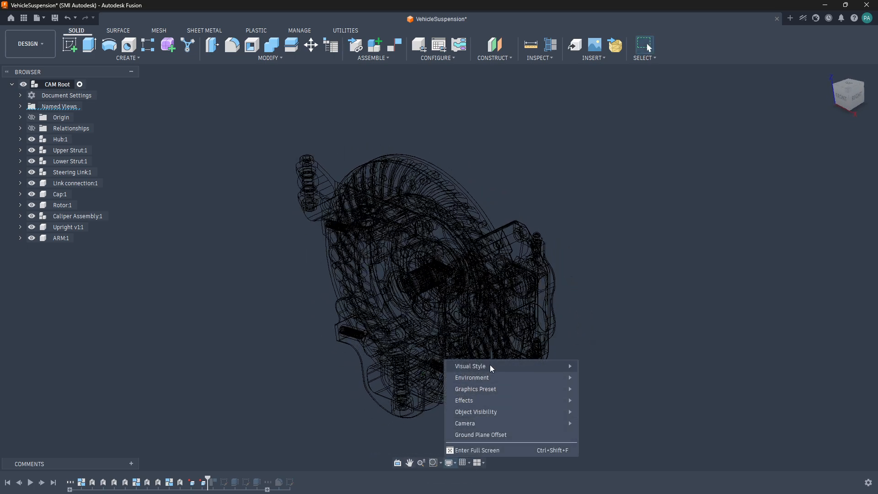
mouse_move(525, 366)
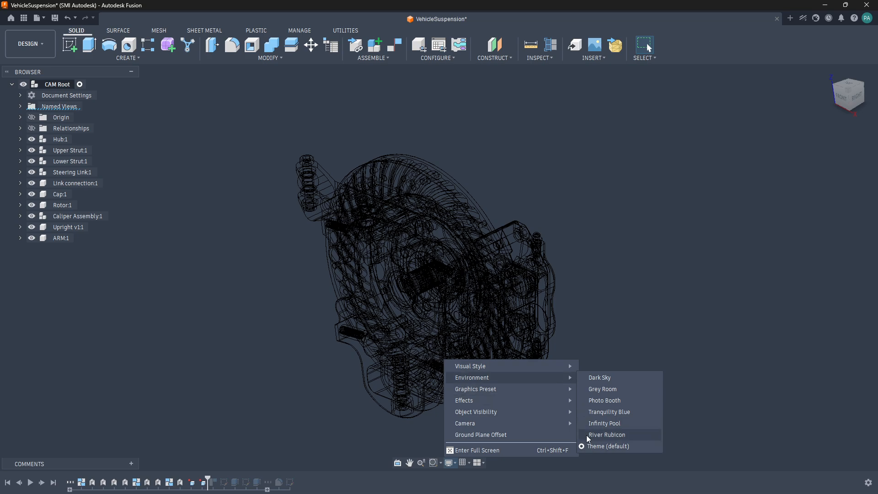
left_click(599, 377)
middle_click_drag(570, 312, 647, 43, "shift")
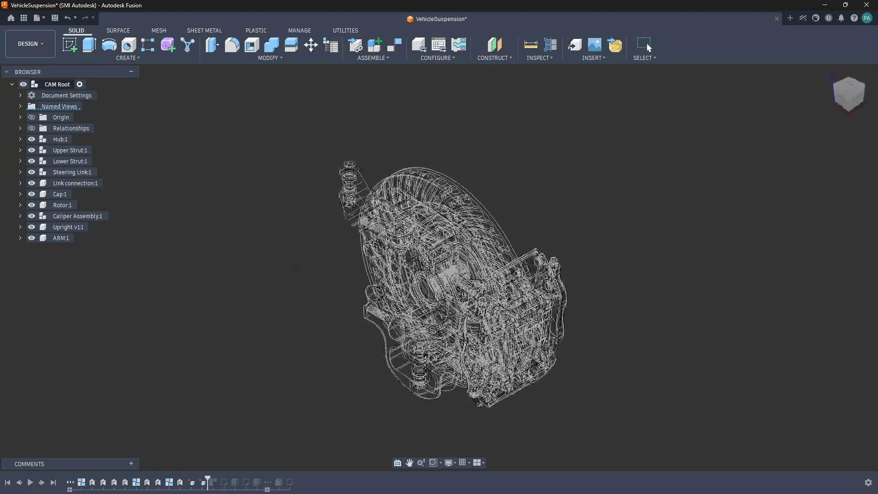
left_click(451, 463)
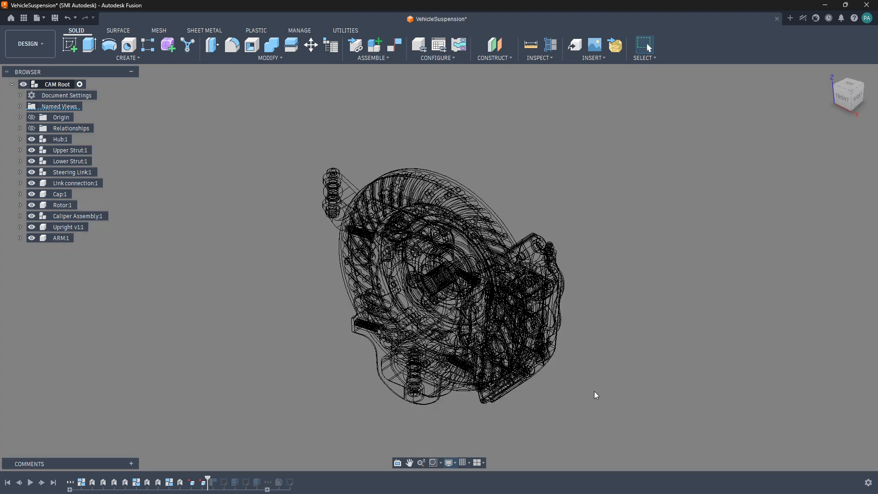
left_click(596, 390)
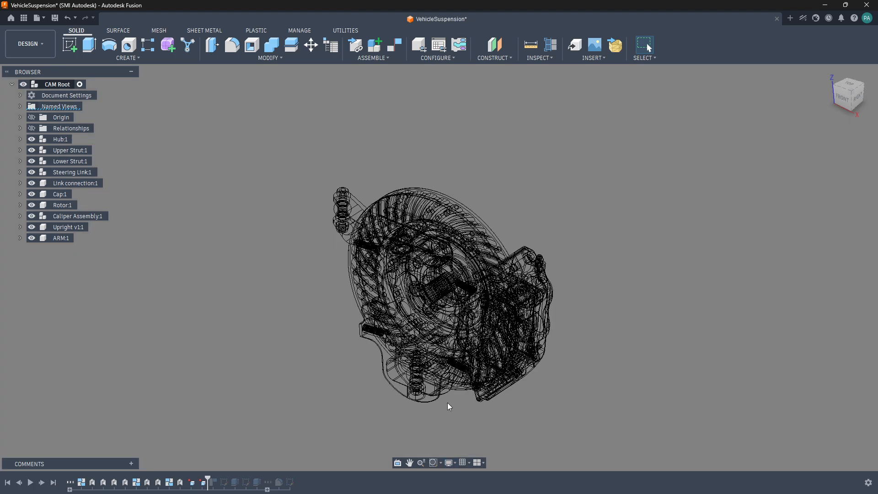
Step: Set the visual style to Shaded with Visible Edges Only
left_click(455, 465)
mouse_move(550, 367)
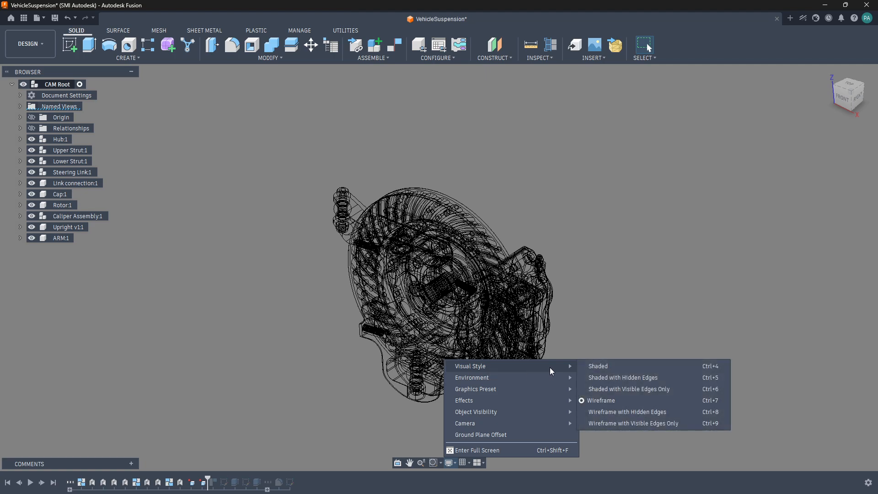
left_click(605, 389)
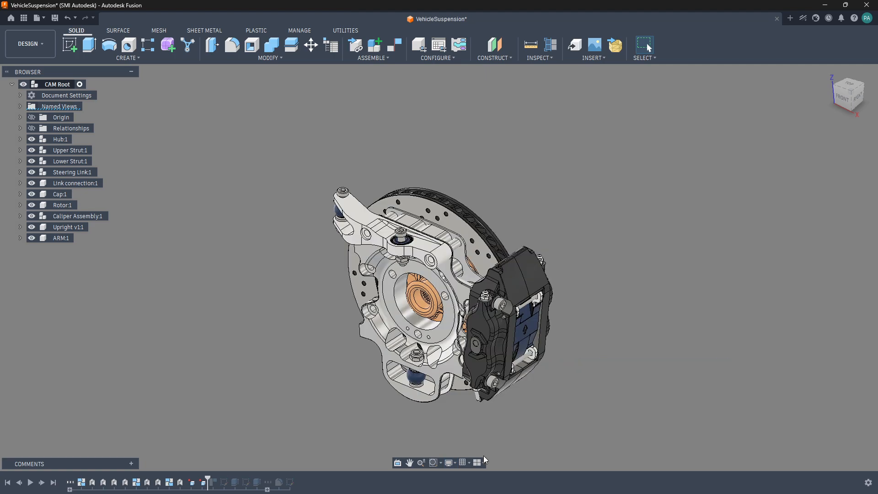
Step: Set the environment to Photo Booth and inspect the assembly against it
left_click(458, 465)
mouse_move(553, 383)
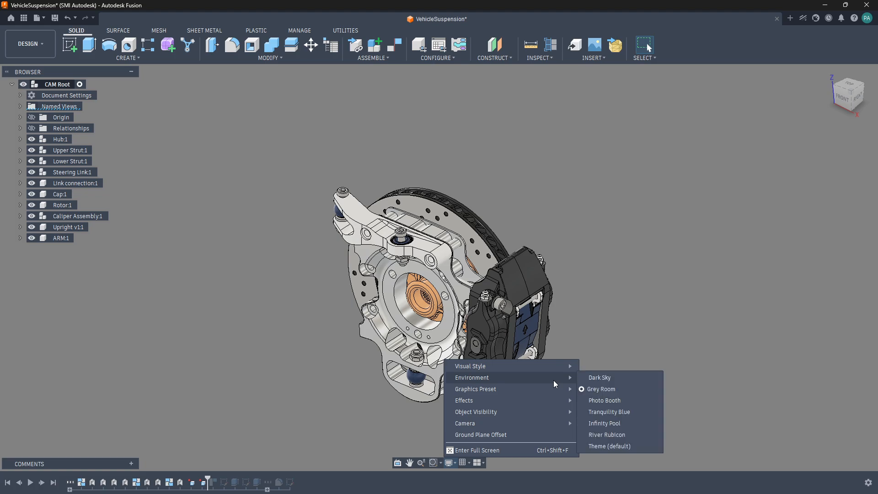
left_click(604, 401)
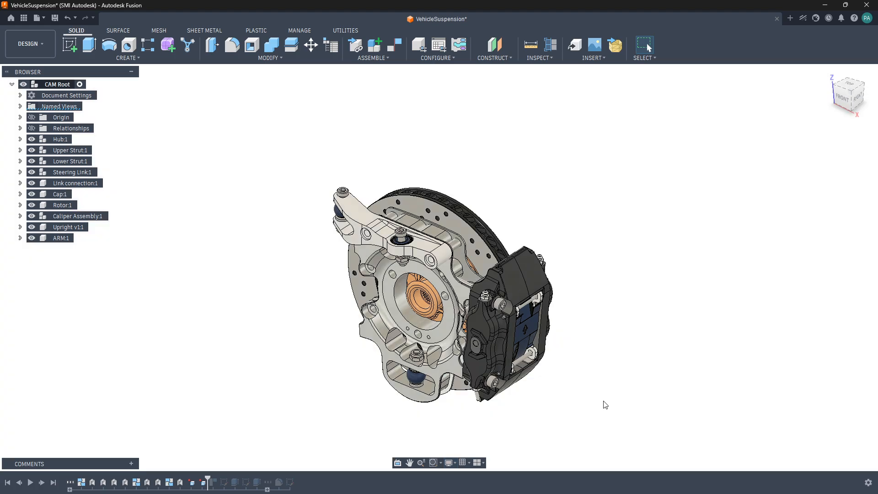
middle_click_drag(449, 376, 420, 376, "shift")
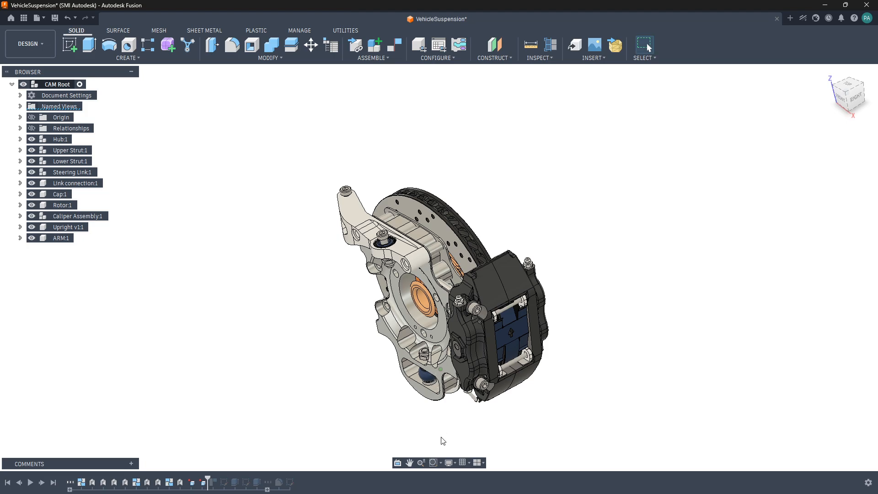
Step: Switch the environment to Tranquility Blue
left_click(455, 464)
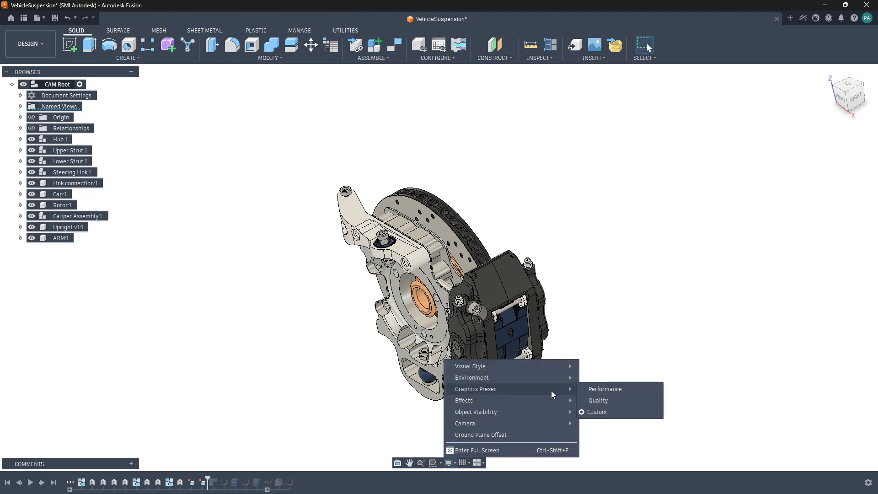
mouse_move(566, 376)
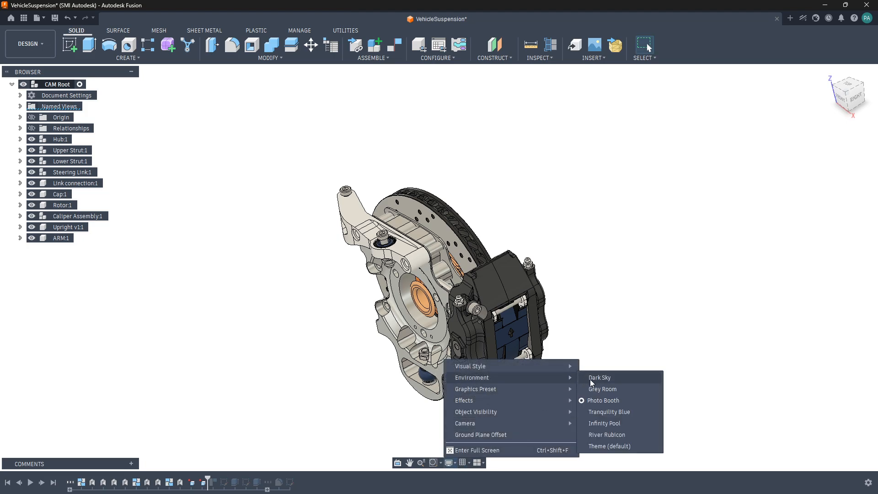
left_click(607, 412)
Step: Set the environment to Theme (default)
left_click(457, 464)
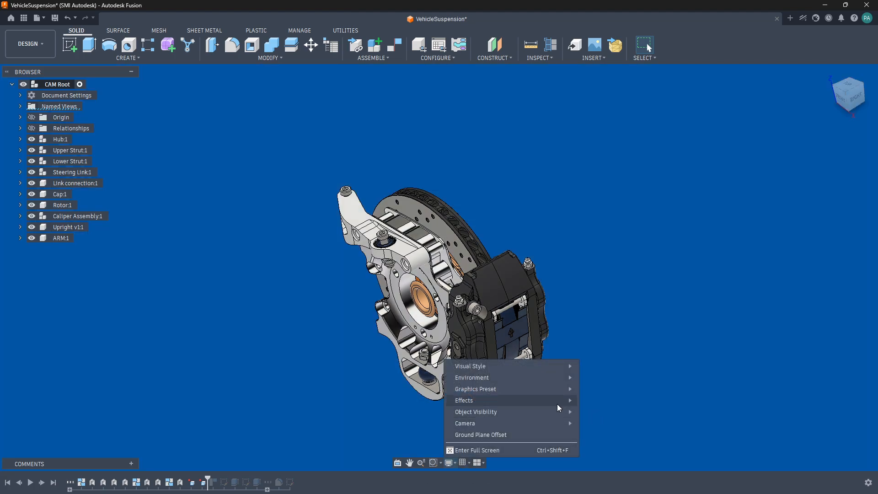
mouse_move(567, 379)
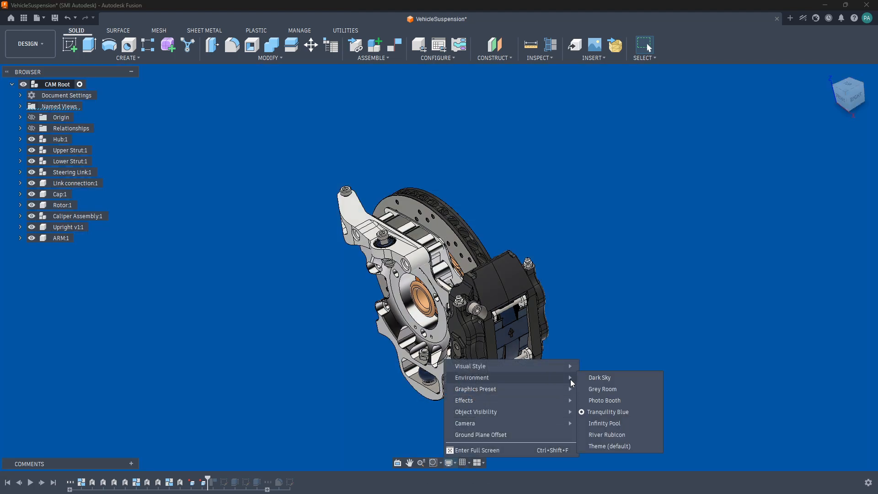
left_click(598, 445)
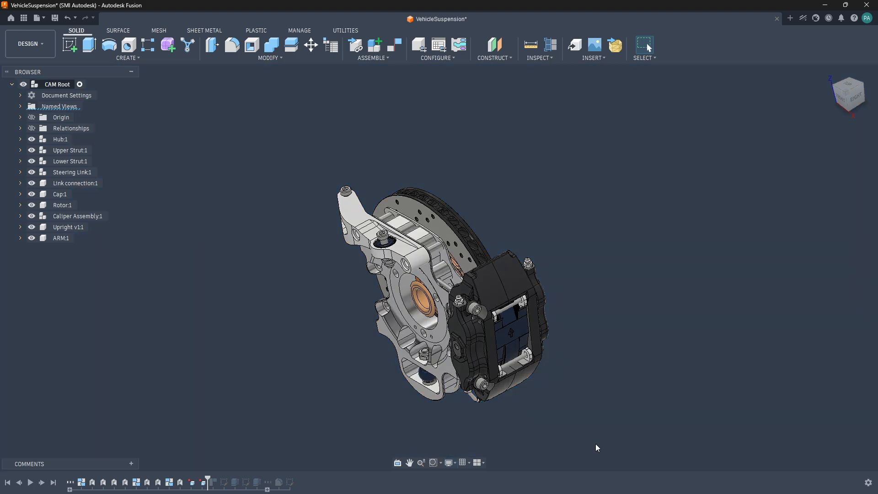
Step: Set the graphics preset to Performance
left_click(457, 465)
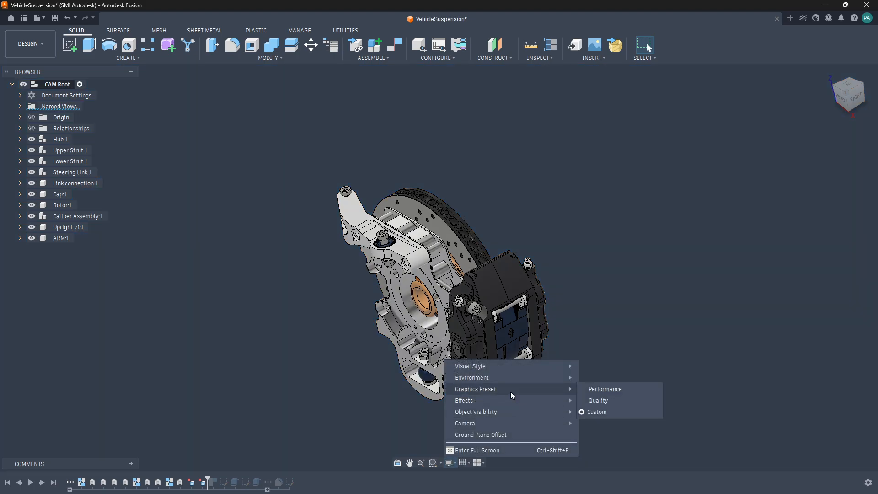
mouse_move(512, 394)
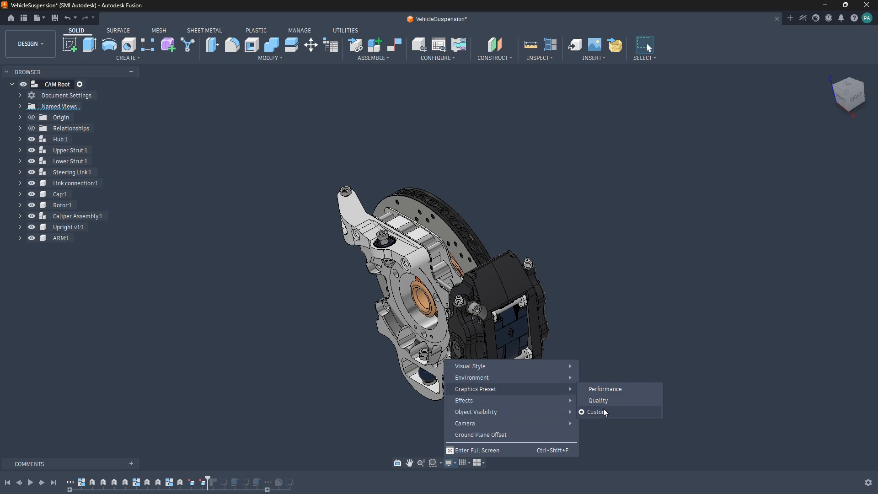
left_click(606, 389)
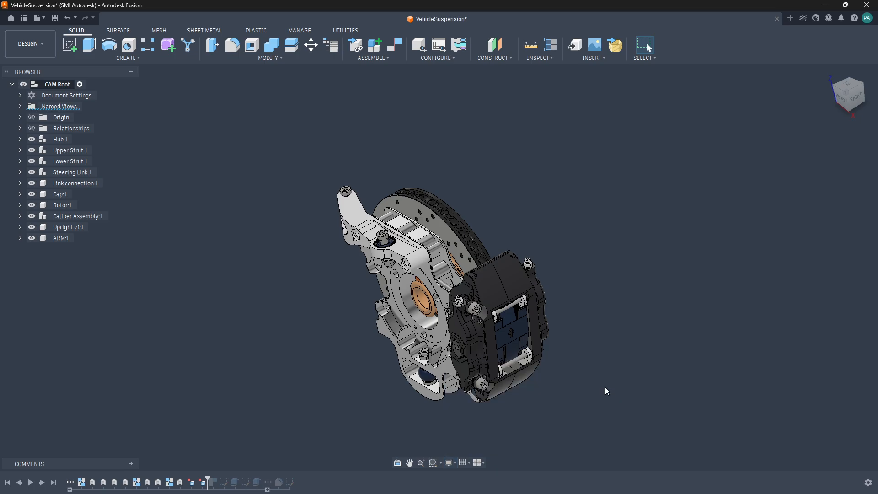
Step: Switch the graphics preset to Quality and inspect the assembly up close with its effects
left_click(456, 461)
mouse_move(539, 389)
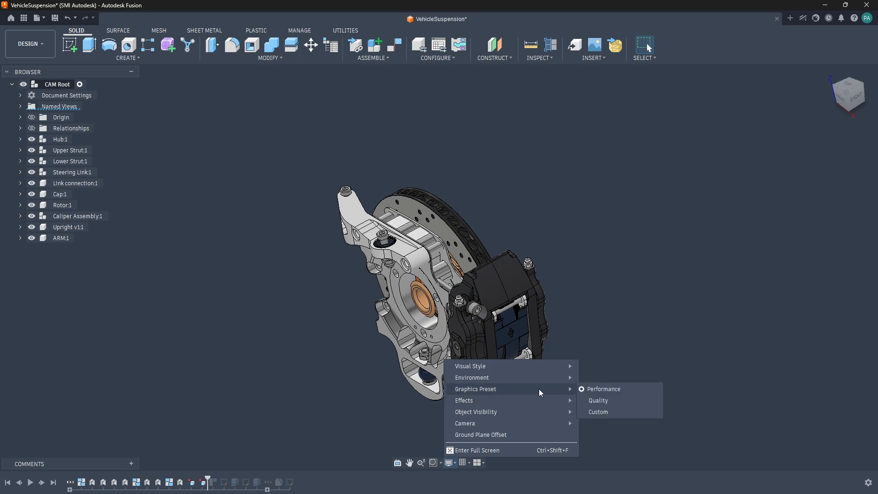
left_click(589, 401)
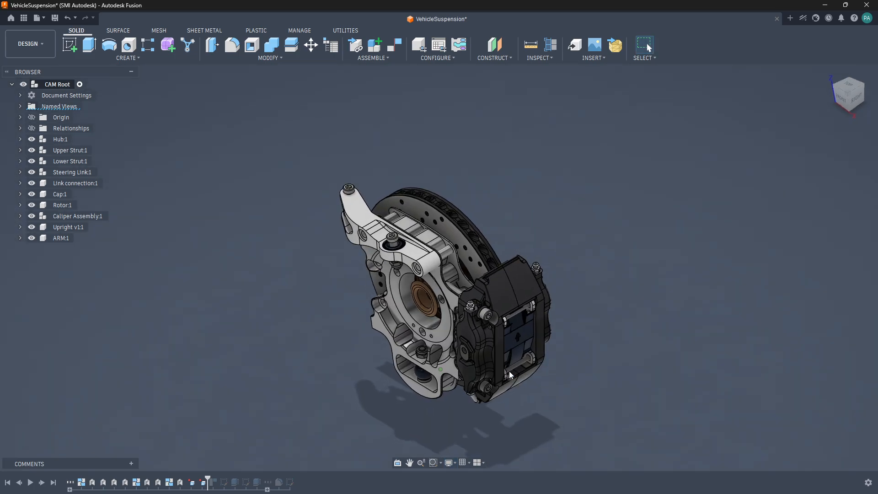
scroll(414, 256, "down", 2)
scroll(416, 259, "up", 8)
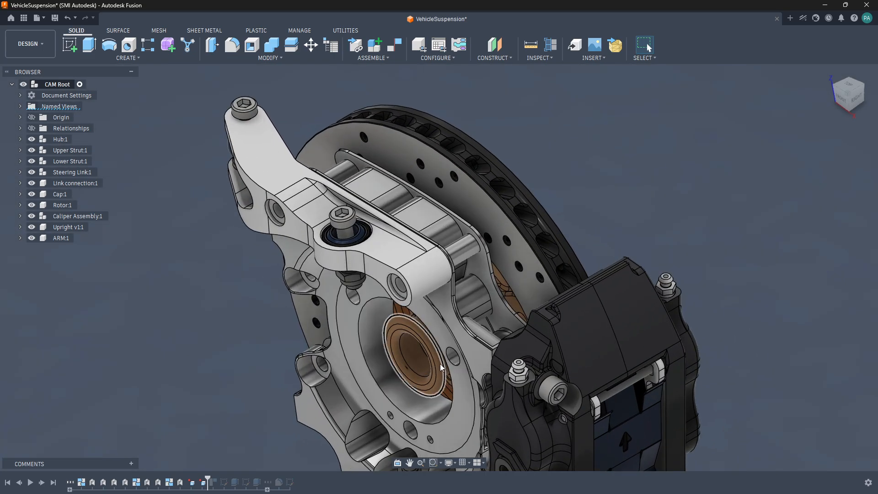
Step: Set the graphics preset back to Custom
left_click(449, 462)
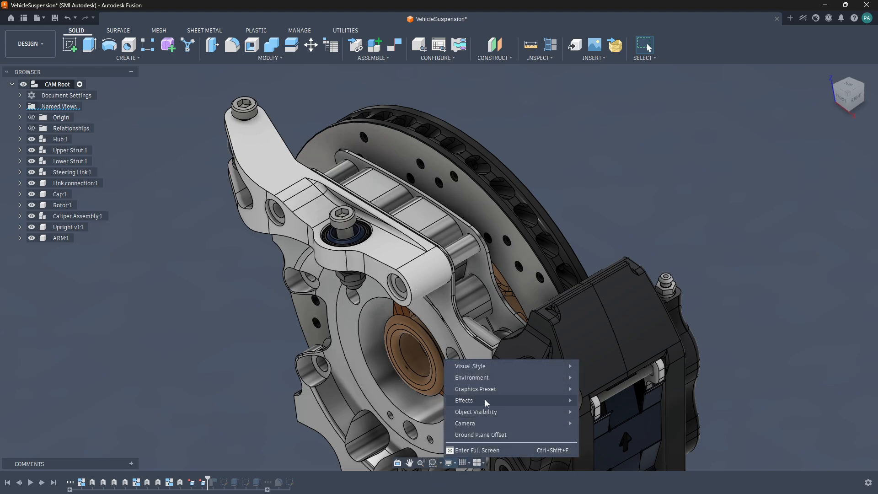
mouse_move(562, 387)
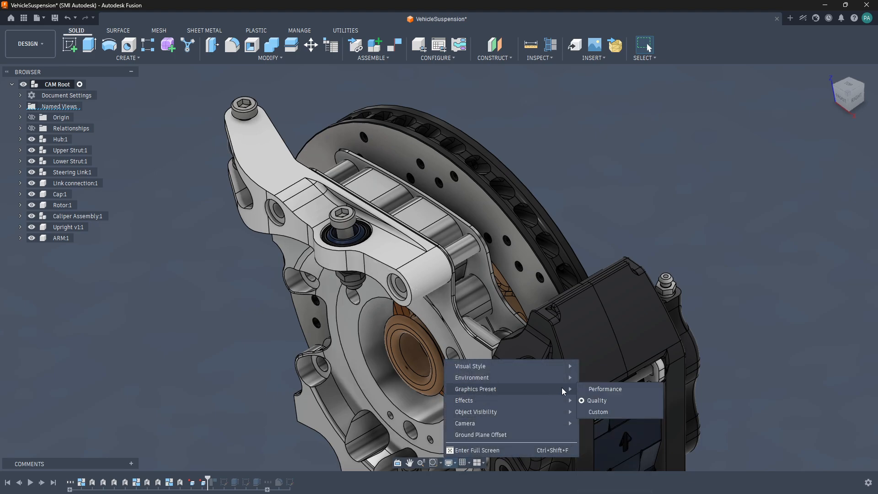
left_click(585, 413)
Step: Enable the Ground Plane effect for the Custom graphics preset
left_click(454, 462)
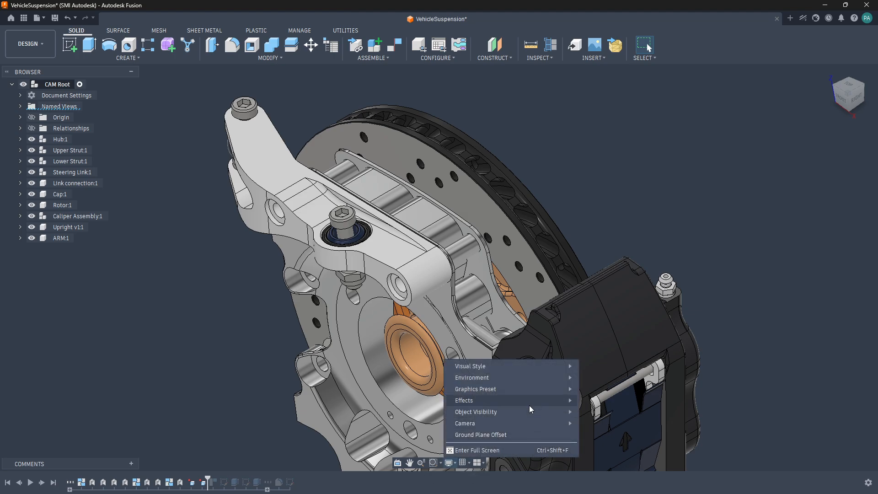
mouse_move(531, 402)
scroll(435, 278, "down", 3)
scroll(435, 278, "down", 3)
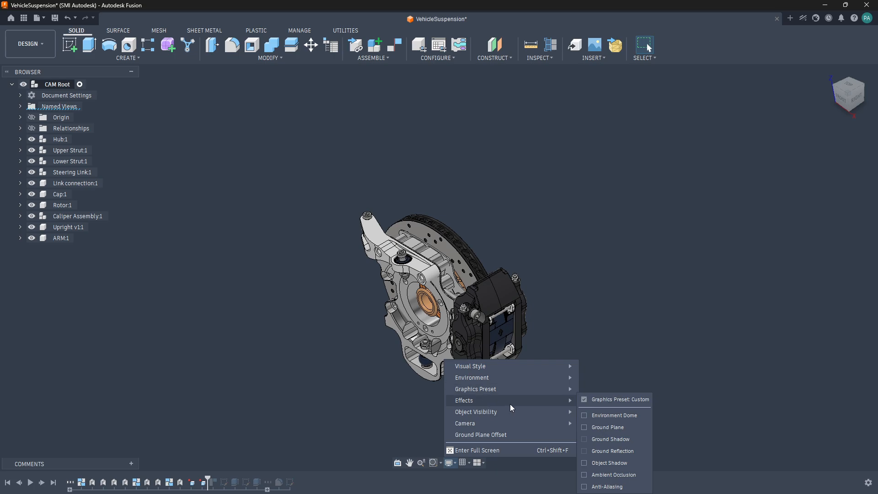
mouse_move(578, 414)
mouse_move(558, 401)
left_click(586, 426)
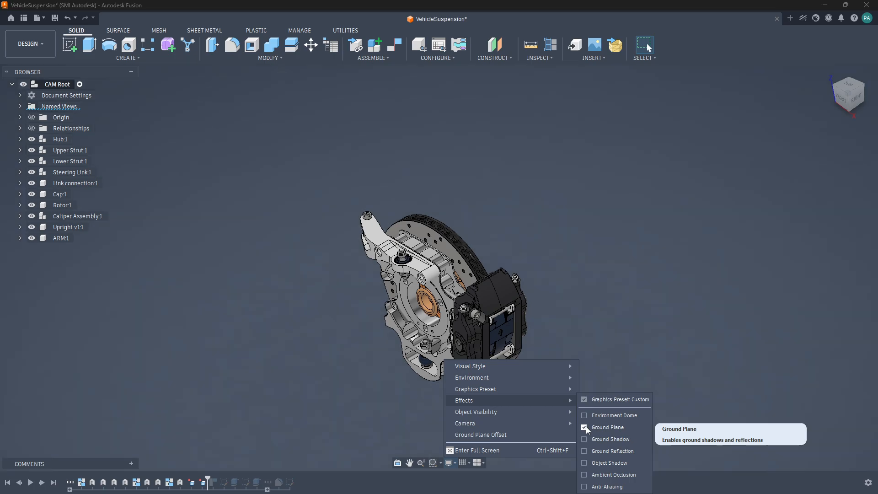
Step: Try the Ground Shadow and Ground Reflection effects one at a time, turning each off again
middle_click_drag(547, 336, 534, 315)
left_click(450, 463)
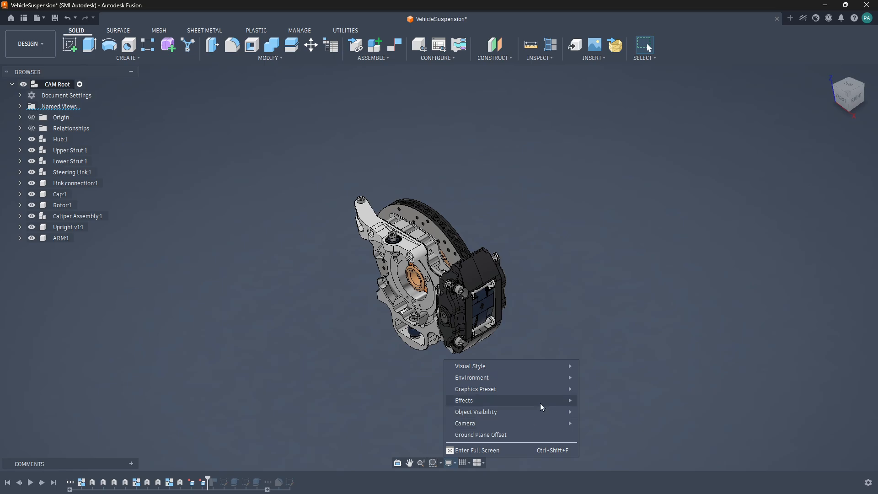
mouse_move(543, 403)
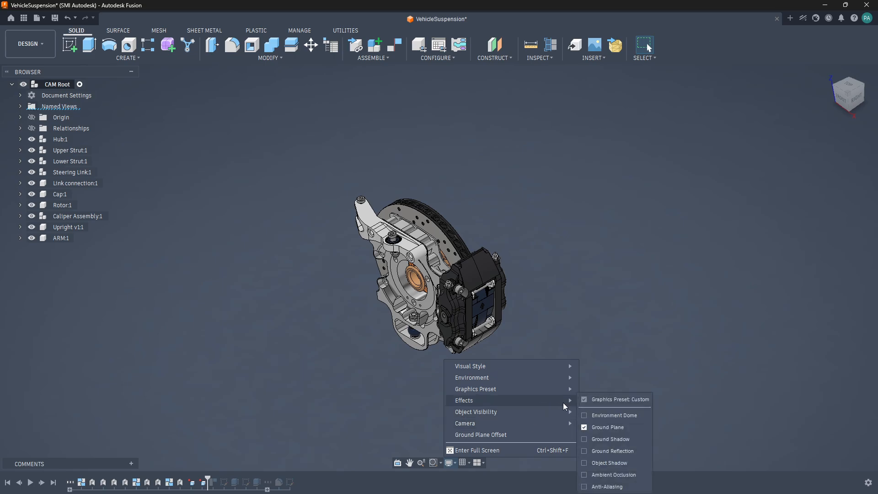
left_click(585, 440)
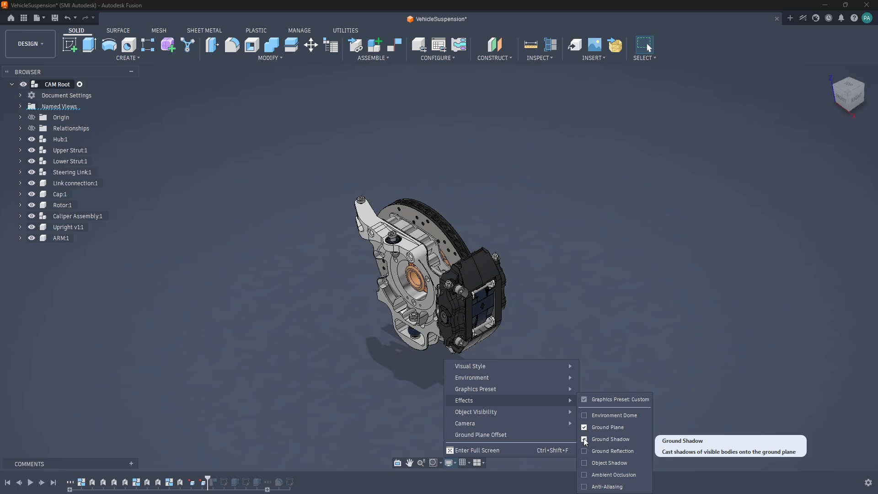
left_click(584, 439)
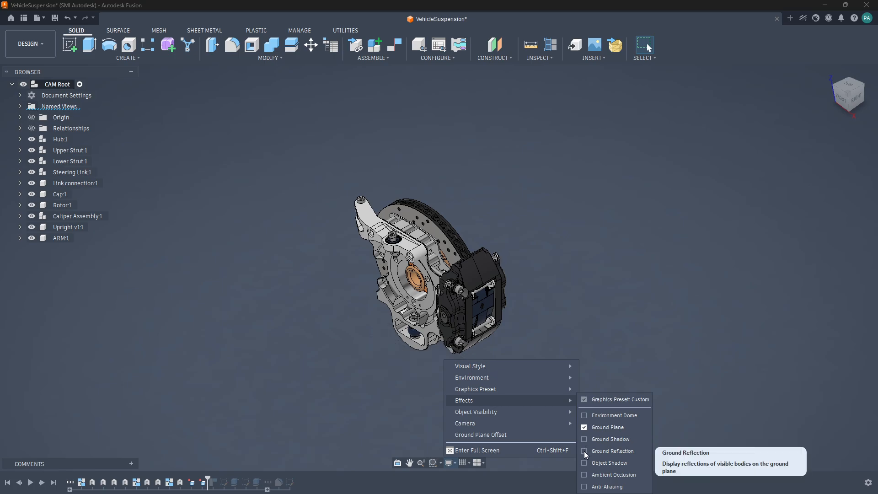
left_click(584, 452)
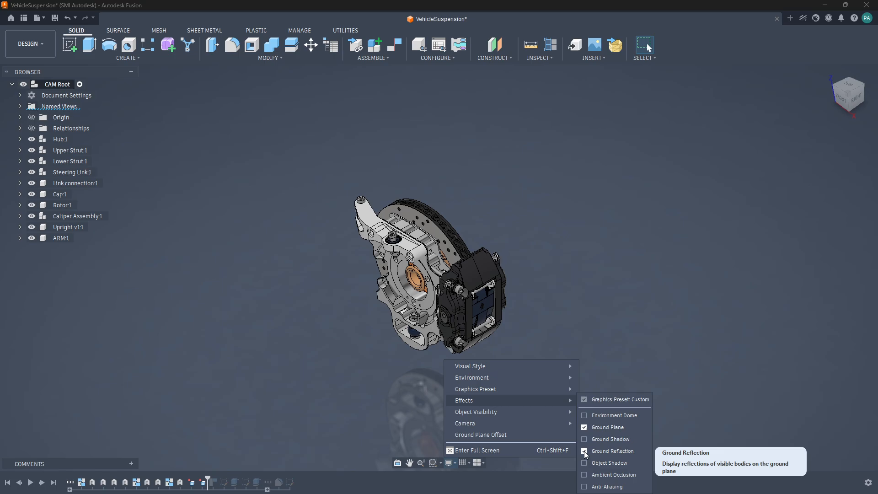
left_click(585, 451)
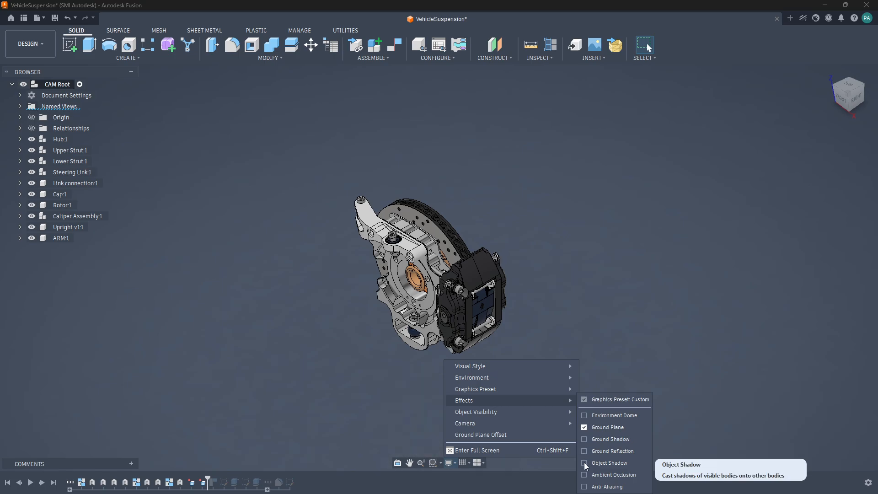
Step: Try the Object Shadow and Ambient Occlusion effects one at a time, turning each off again
left_click(584, 463)
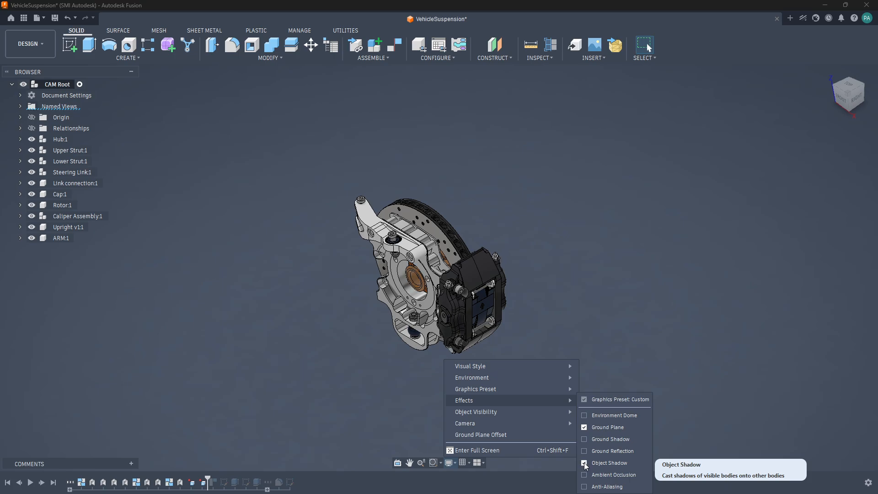
left_click(584, 463)
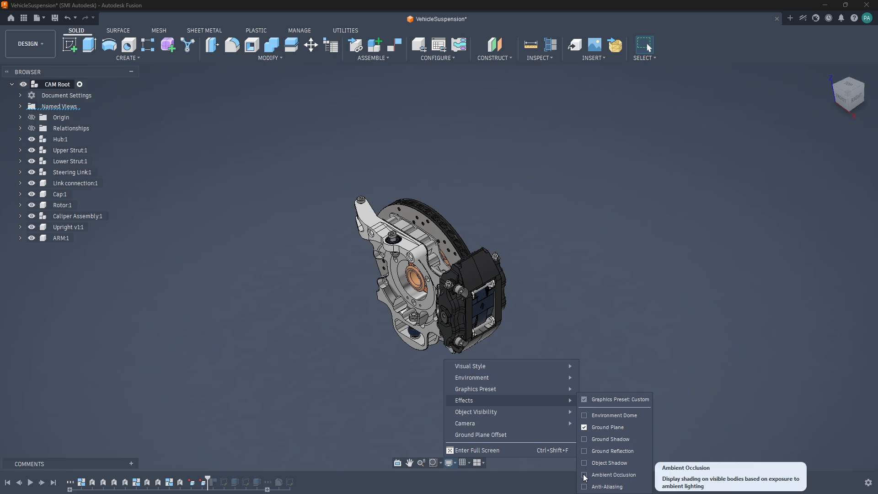
left_click(585, 476)
left_click(585, 475)
left_click(585, 476)
left_click(585, 476)
Step: Turn on Anti-Aliasing, inspect the assembly's edges up close, and turn the effect off again
left_click(585, 487)
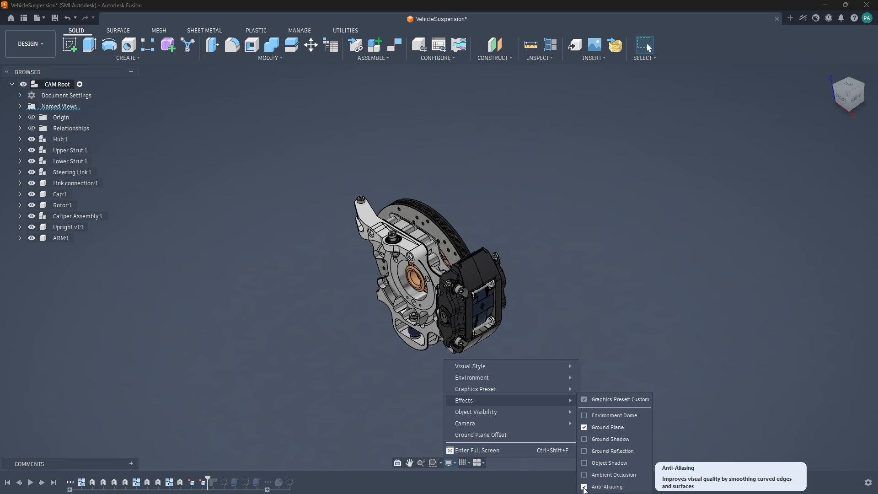
scroll(468, 324, "down", 2)
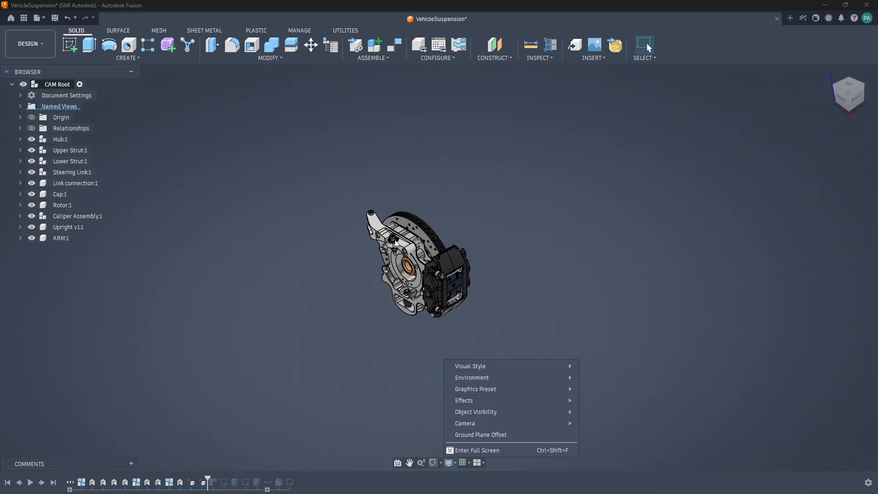
scroll(405, 251, "up", 6)
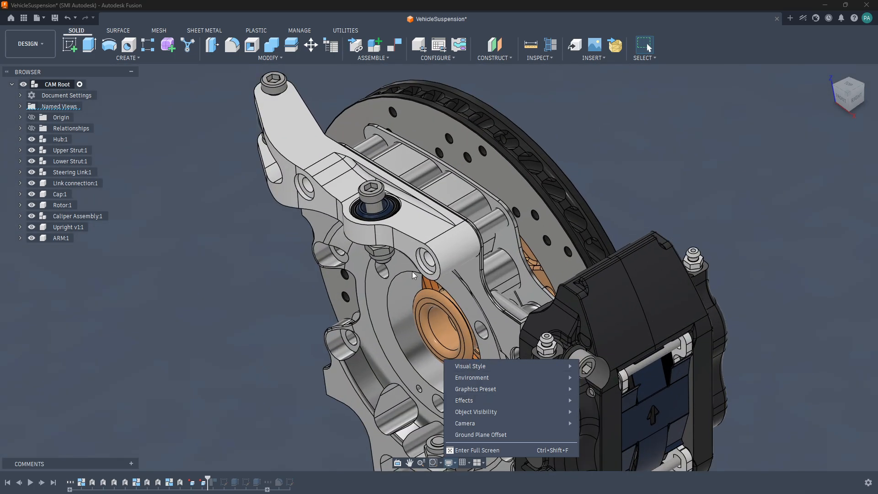
mouse_move(555, 408)
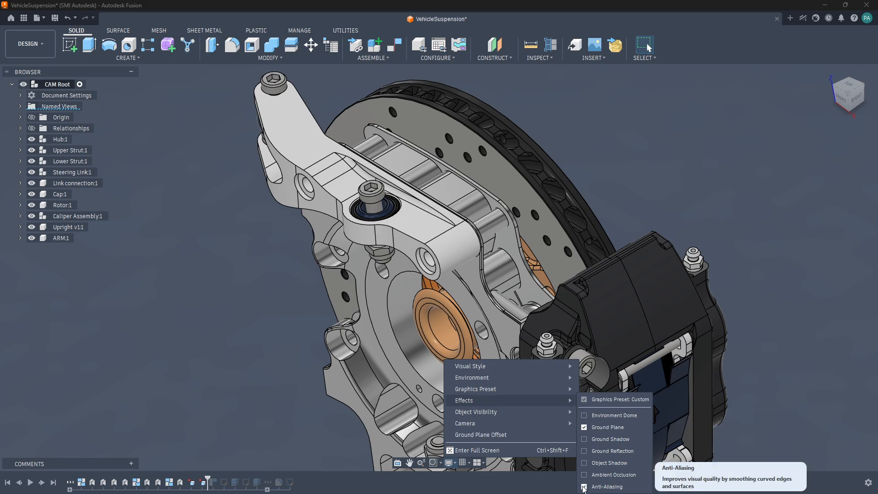
left_click(585, 487)
Step: Toggle the object visibility of Origin Planes off and back on
mouse_move(544, 417)
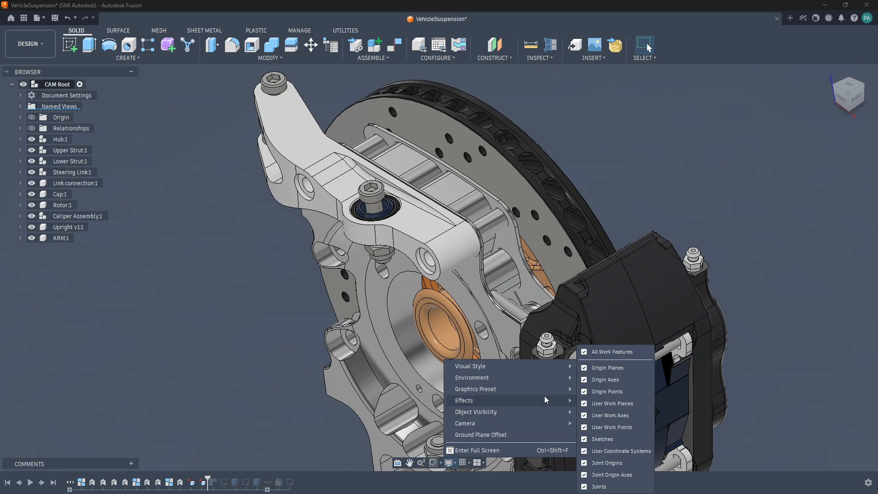
scroll(501, 303, "down", 3)
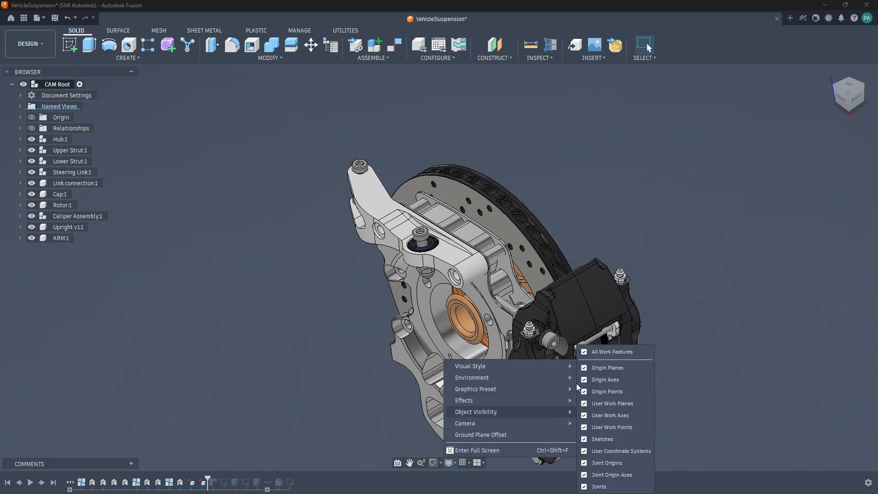
left_click(584, 368)
left_click(584, 368)
Step: Set the camera to Perspective and orbit the assembly to a nearly frontal view
mouse_move(571, 425)
scroll(533, 330, "down", 3)
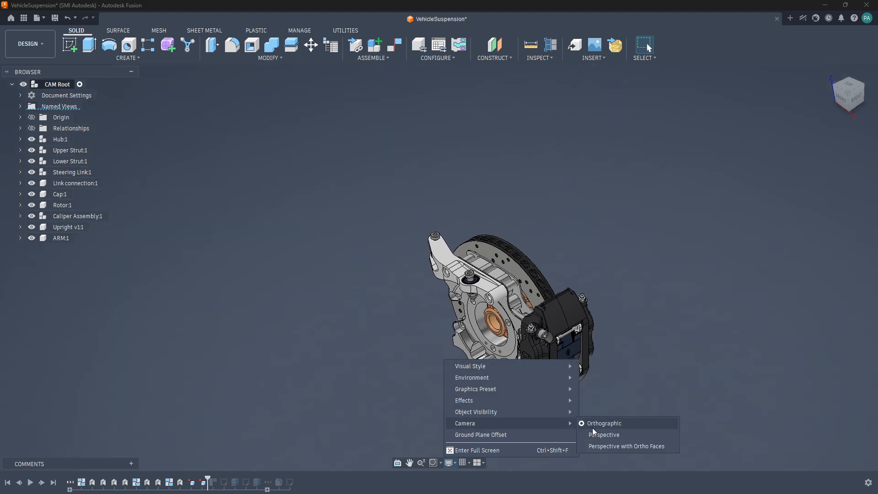
left_click(600, 434)
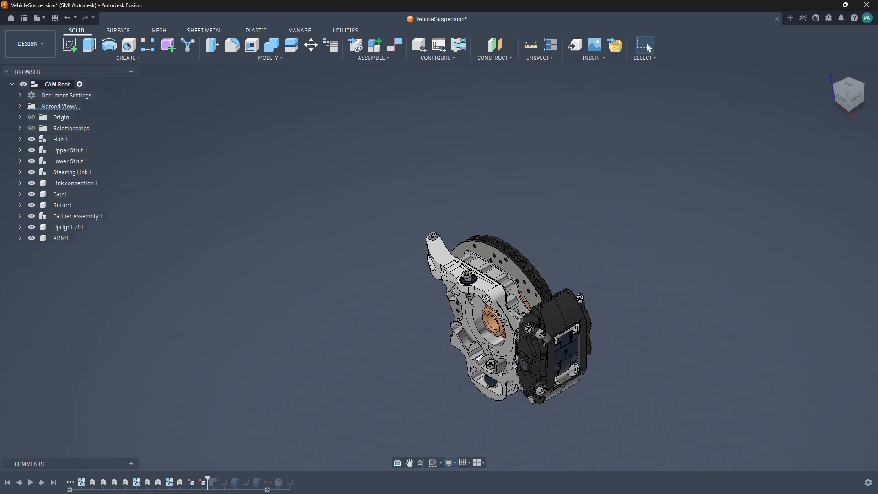
left_click(451, 462)
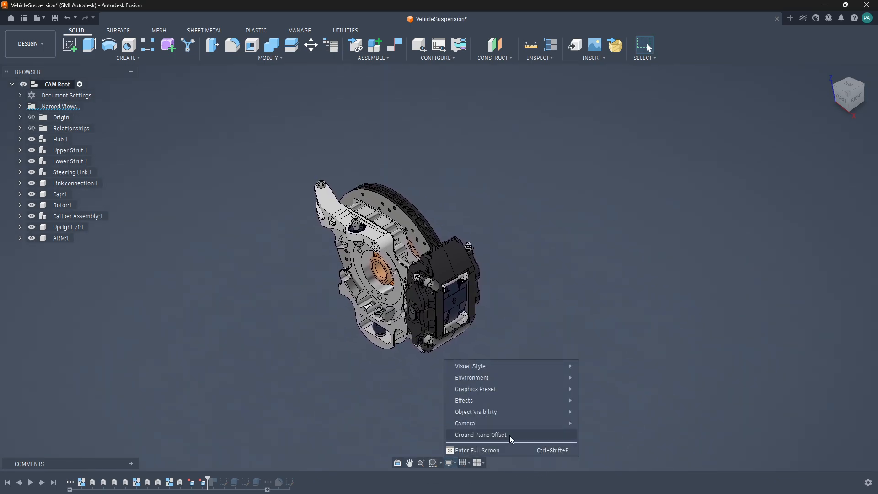
mouse_move(526, 424)
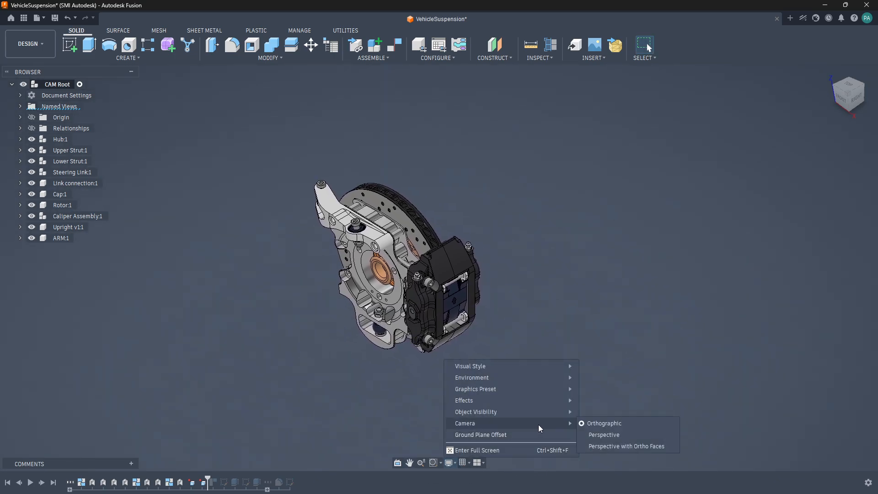
left_click(602, 438)
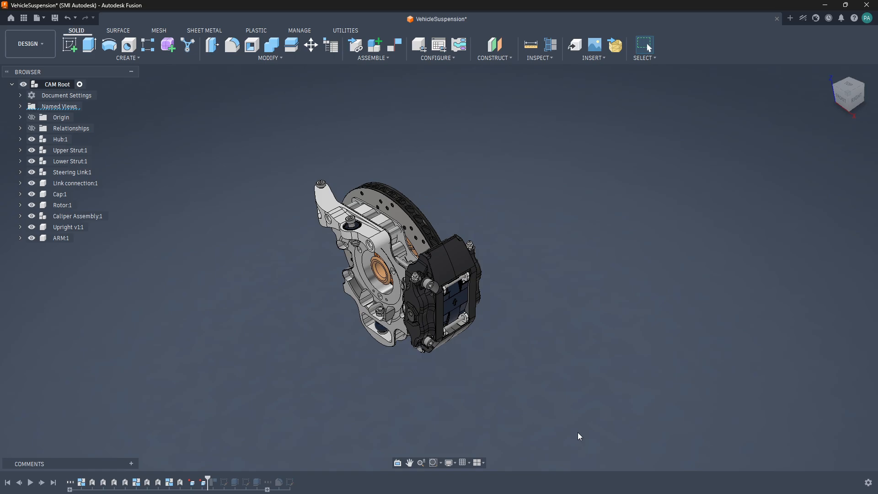
middle_click_drag(373, 315, 437, 292, "shift")
middle_click_drag(393, 326, 391, 273, "shift")
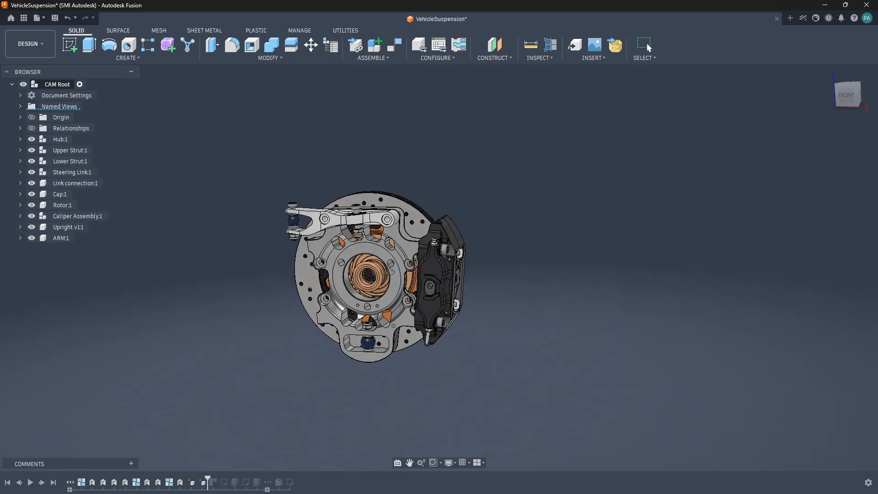
Step: Set the camera back to Orthographic
left_click(449, 463)
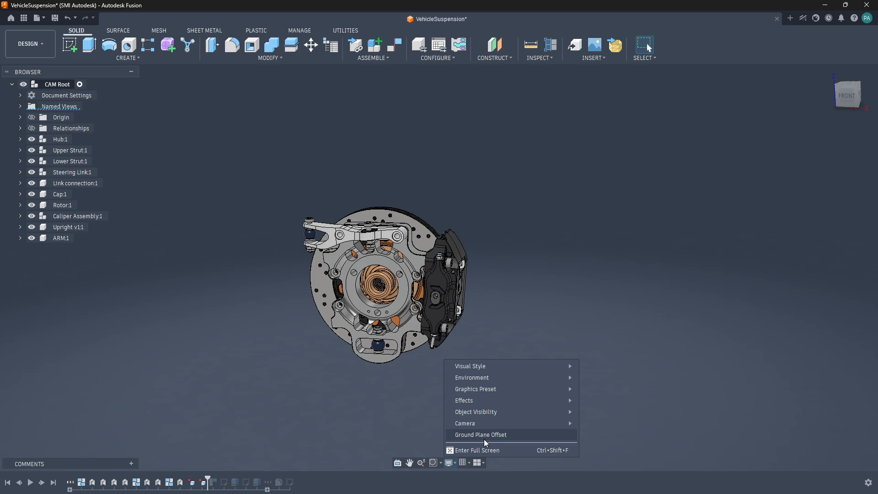
mouse_move(510, 421)
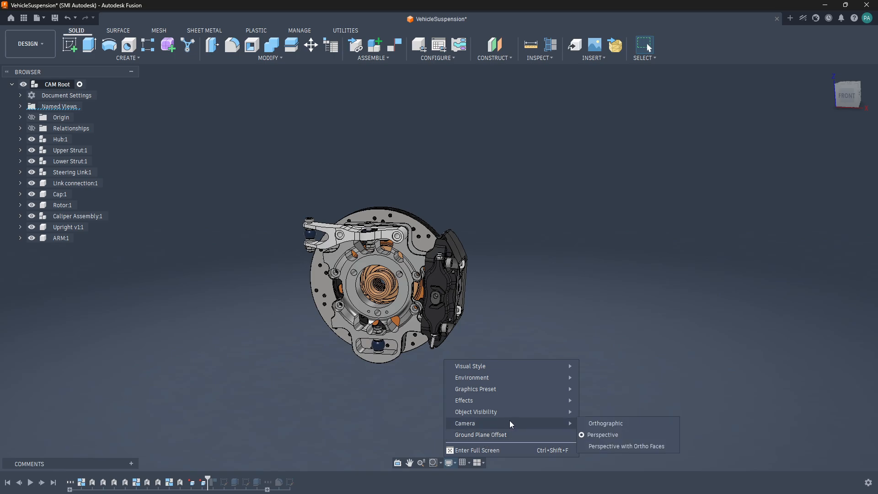
left_click(586, 425)
Step: Set the camera to Perspective to view the assembly nearly from the front, and return it to Orthographic, orbiting to an angled view
left_click(455, 465)
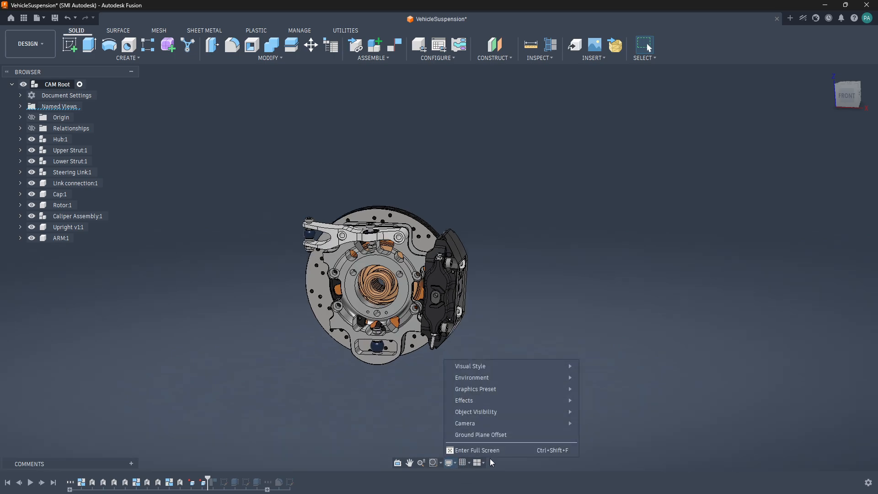
mouse_move(555, 424)
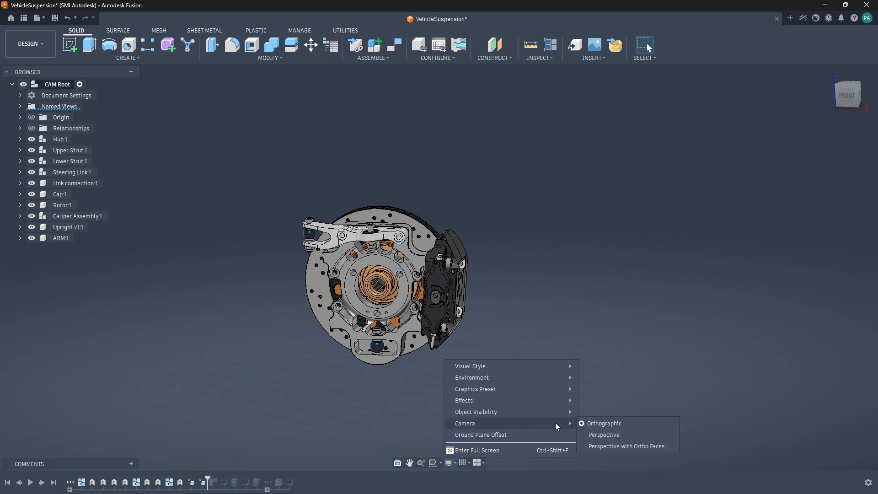
left_click(586, 434)
mouse_move(473, 320)
middle_mouse_down("shift")
mouse_move(487, 306)
mouse_move(478, 307)
middle_mouse_up("shift")
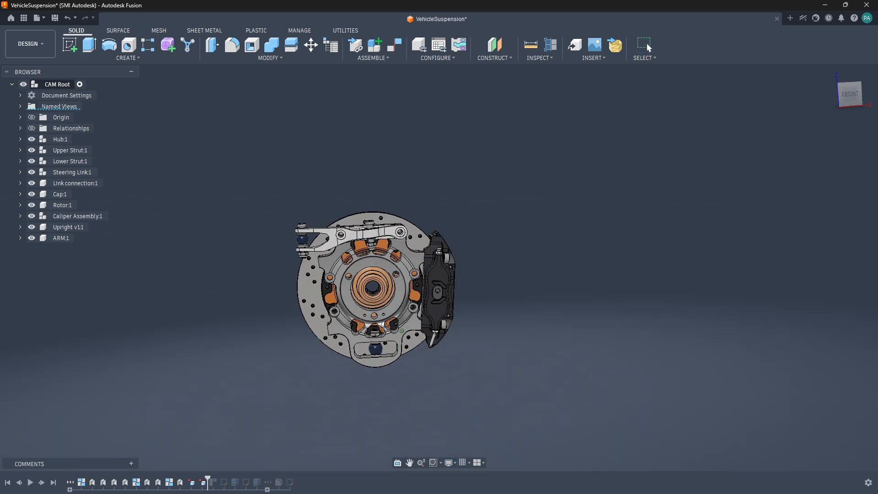
scroll(380, 306, "down", 1)
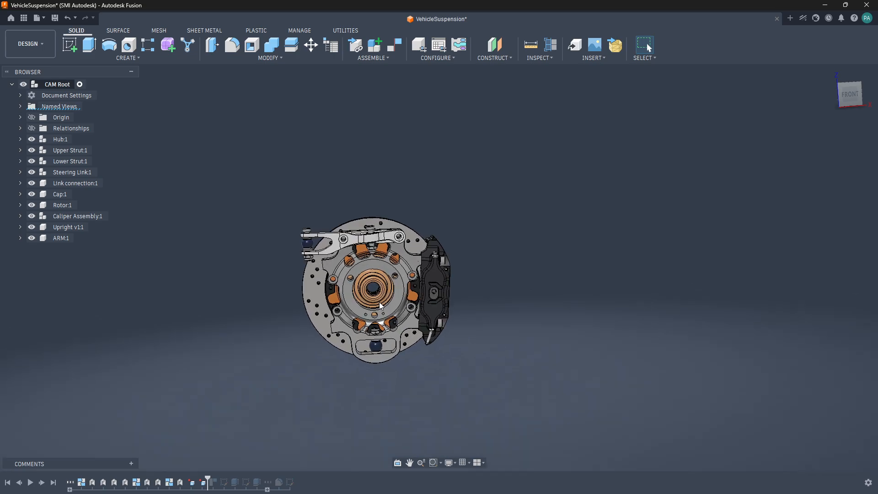
left_click(454, 463)
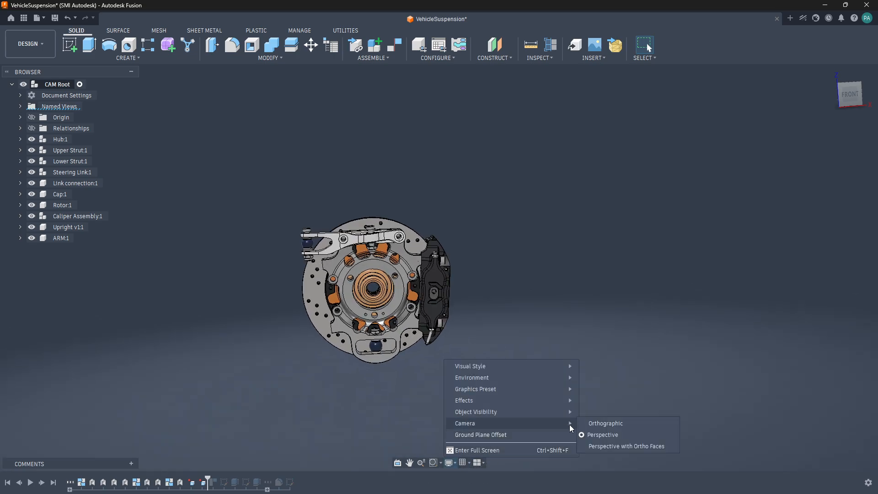
left_click(594, 424)
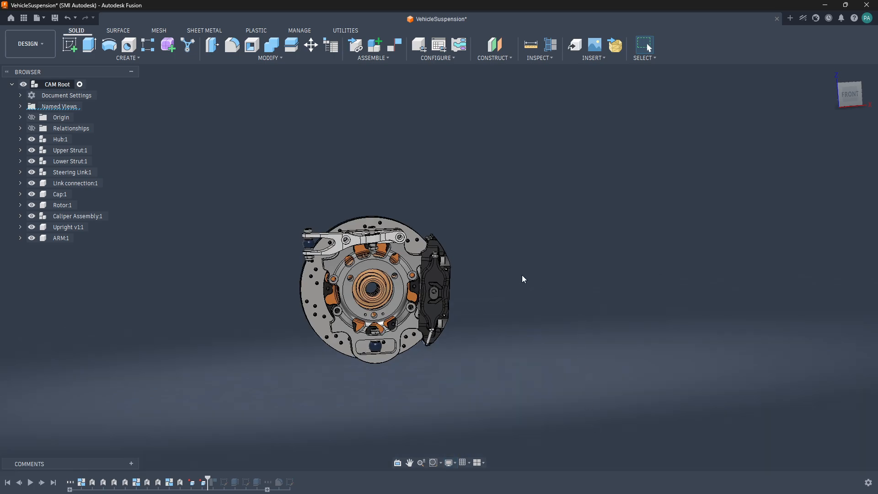
middle_click_drag(523, 276, 408, 326, "shift")
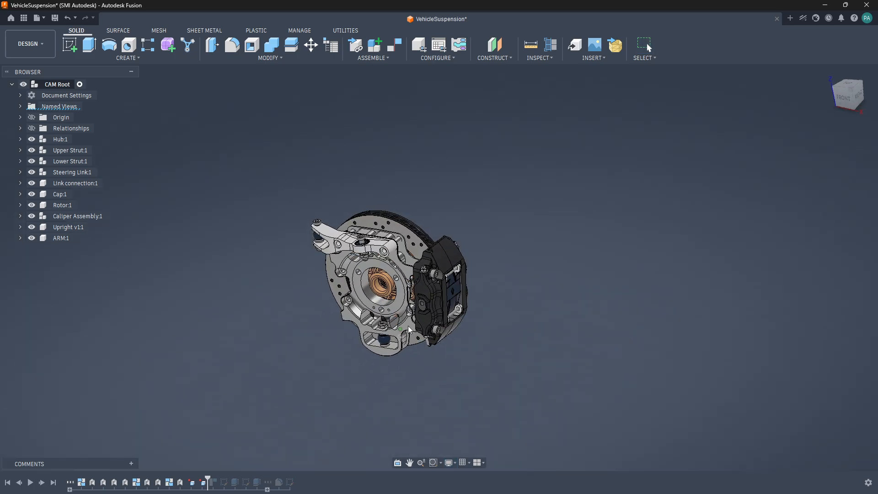
Step: Enable Snap to Grid and toggle the Layout Grid on and off, leaving it displayed
left_click(470, 463)
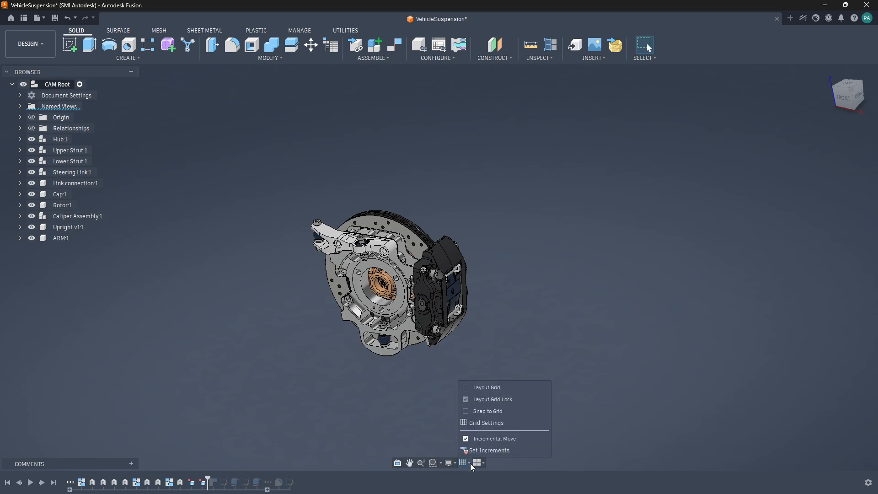
left_click(466, 389)
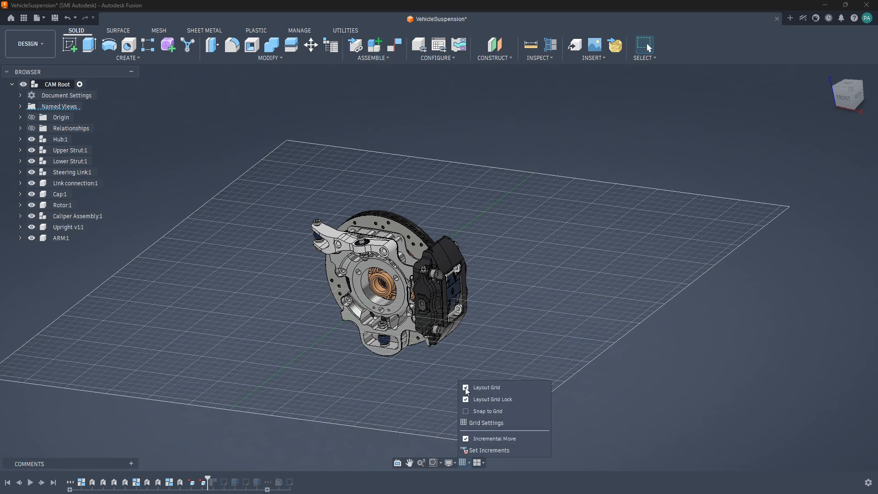
left_click(465, 388)
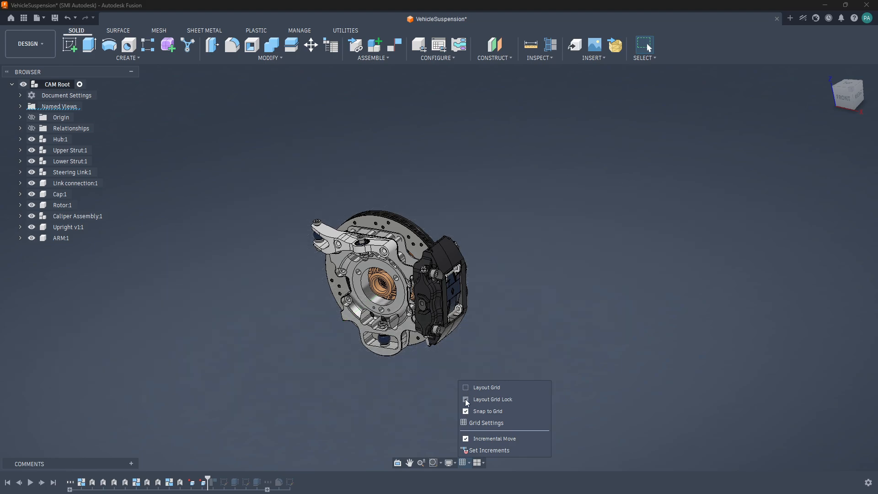
left_click(466, 390)
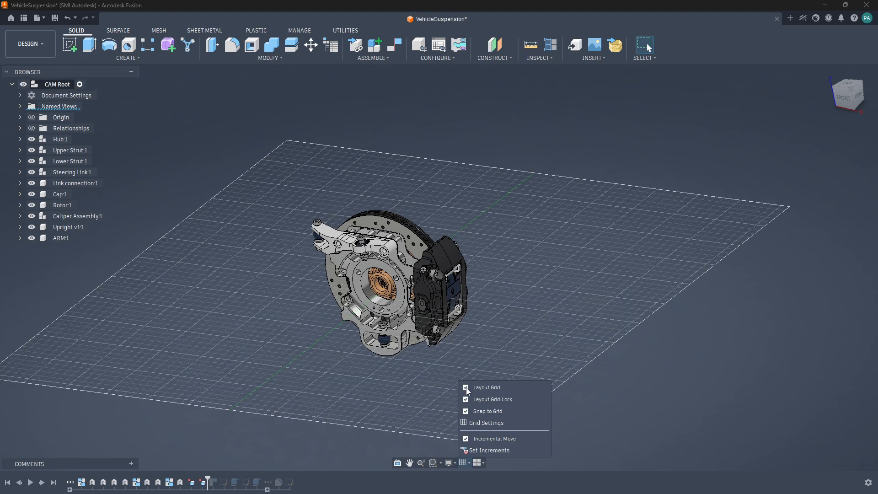
left_click(466, 388)
left_click(466, 388)
Step: Change the grid settings from Fixed to Adaptive, check the grid at different zoom levels, and accept the settings
left_click(478, 424)
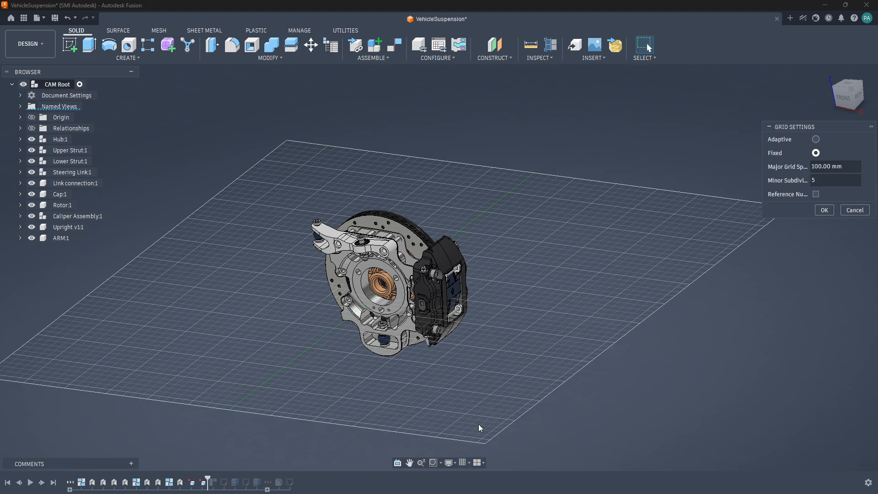
left_click(854, 170)
left_click(824, 184)
left_click(817, 139)
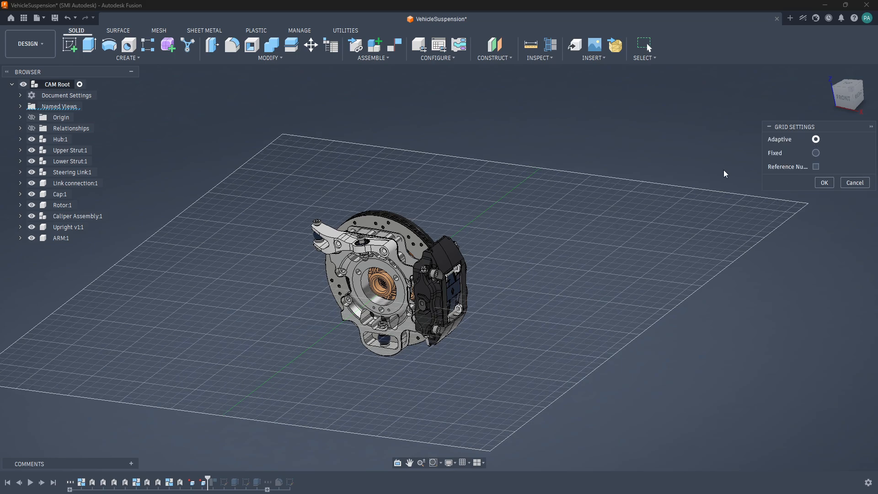
scroll(413, 286, "up", 5)
scroll(412, 293, "down", 6)
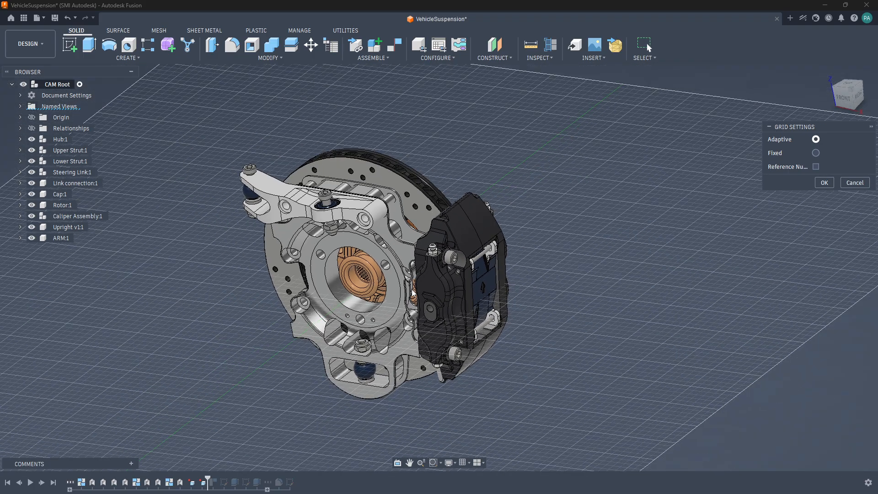
scroll(413, 293, "up", 10)
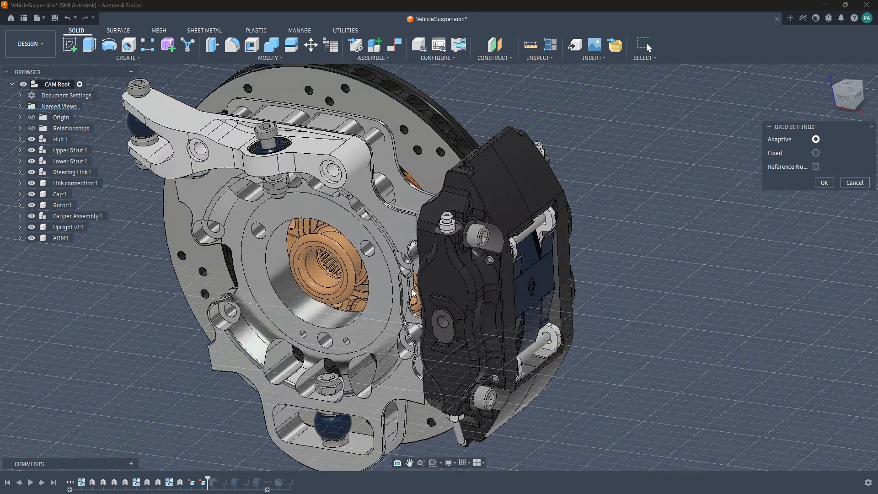
scroll(413, 293, "down", 15)
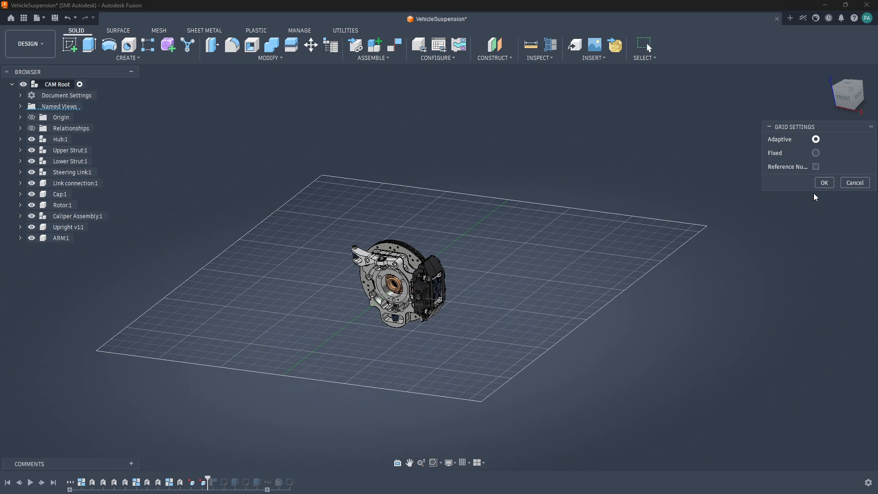
left_click(824, 183)
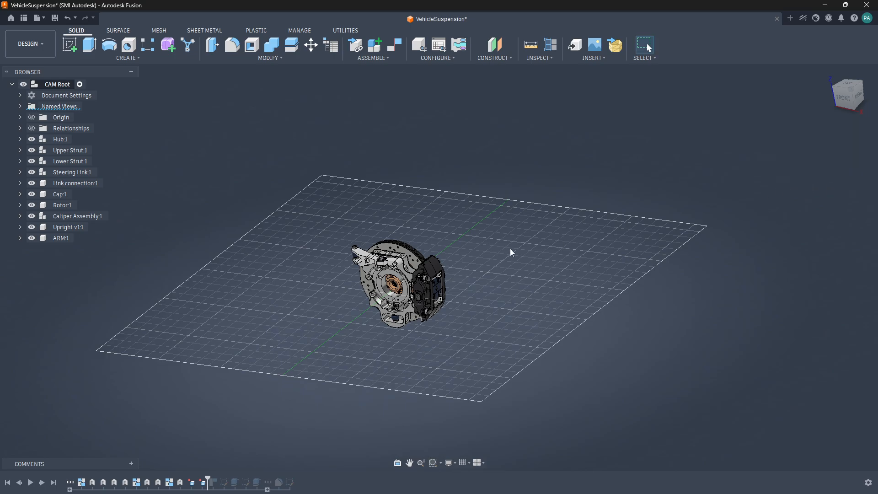
left_click(466, 464)
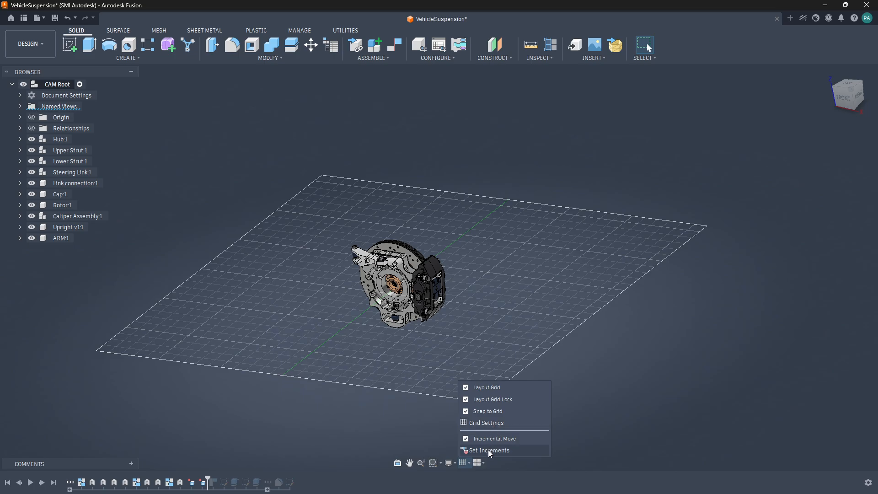
left_click(557, 446)
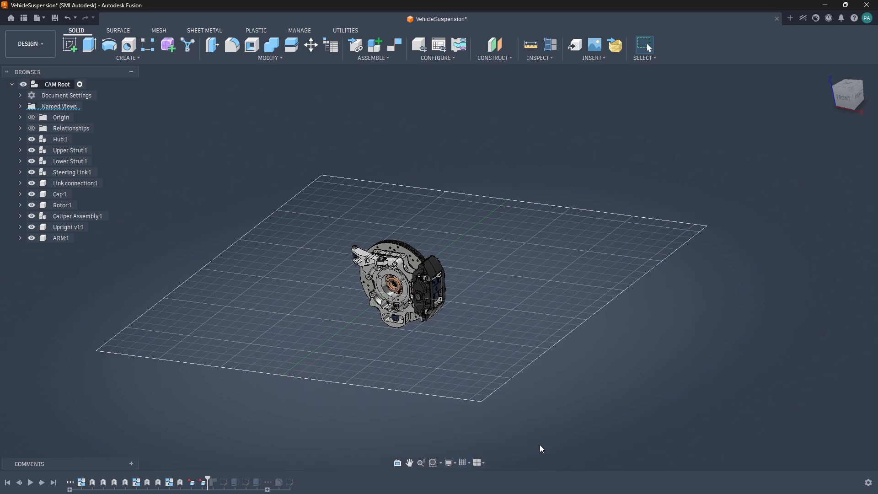
left_click(484, 464)
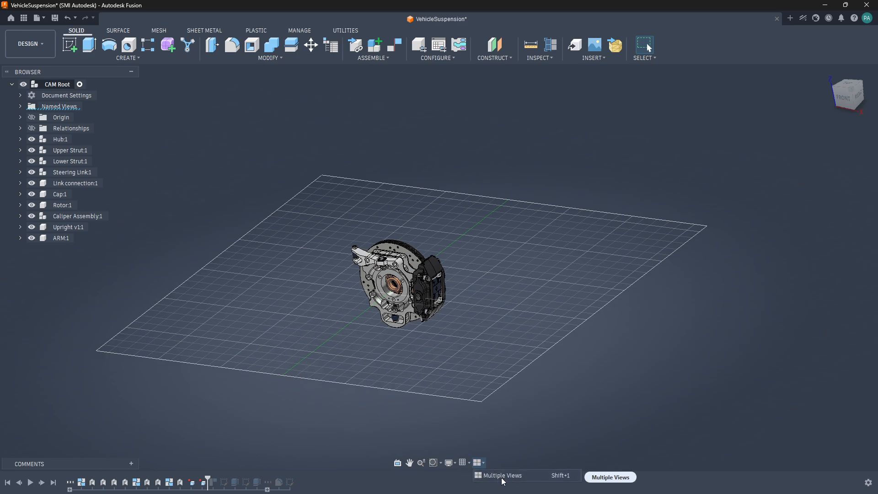
Step: Hide the Layout Grid around the suspension assembly
left_click(470, 463)
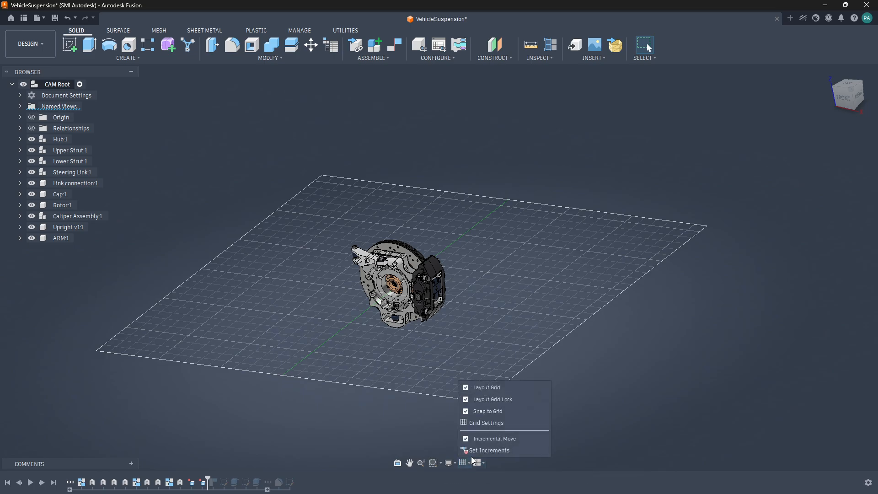
left_click(470, 389)
left_click(483, 412)
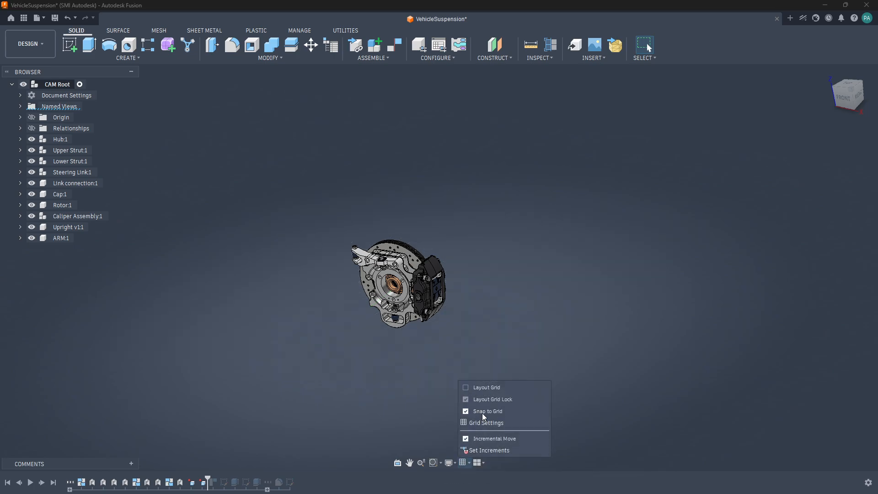
Step: Split the canvas into Multiple Views and set the angled view of the assembly to the home view
left_click(482, 463)
left_click(505, 475)
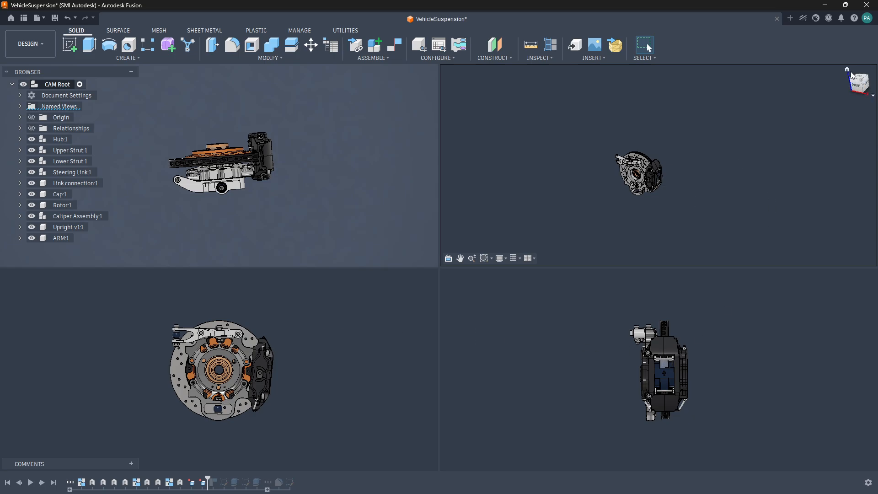
left_click(848, 70)
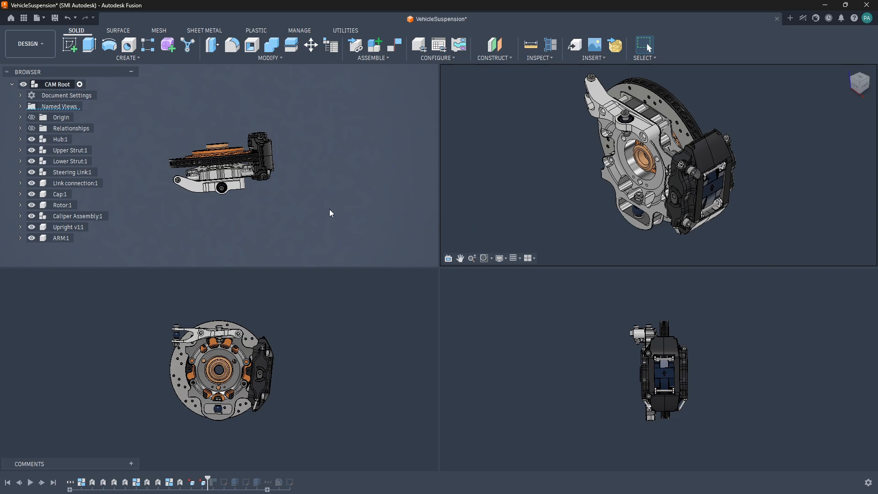
Step: Orbit the assembly slightly in the top-view viewport, and make the side-view and home-view viewports active in turn
middle_click_drag(251, 204, 261, 326, "shift")
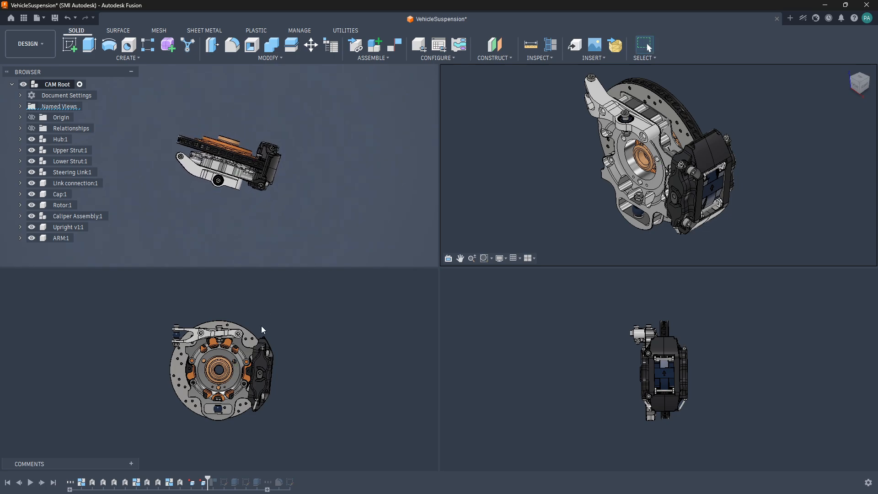
left_click_drag(262, 329, 320, 392)
left_click(572, 364)
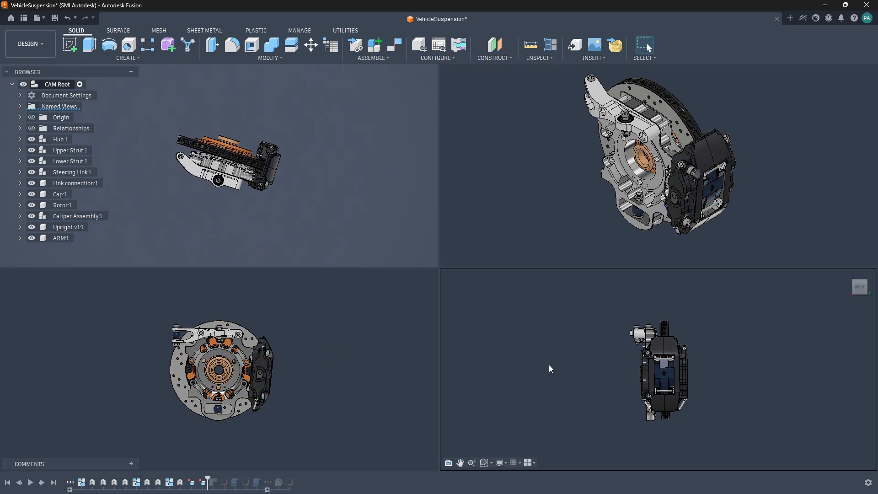
left_click(547, 225)
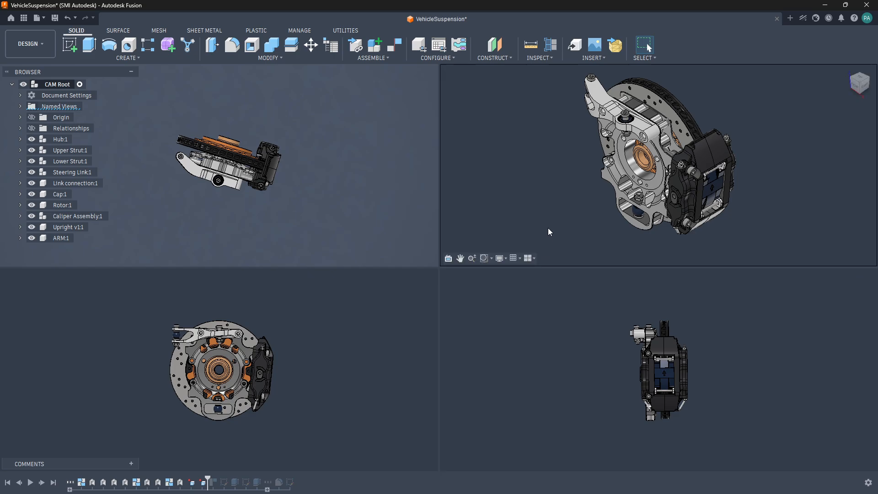
Step: Return the canvas to Single View and center the whole assembly in it
left_click(534, 259)
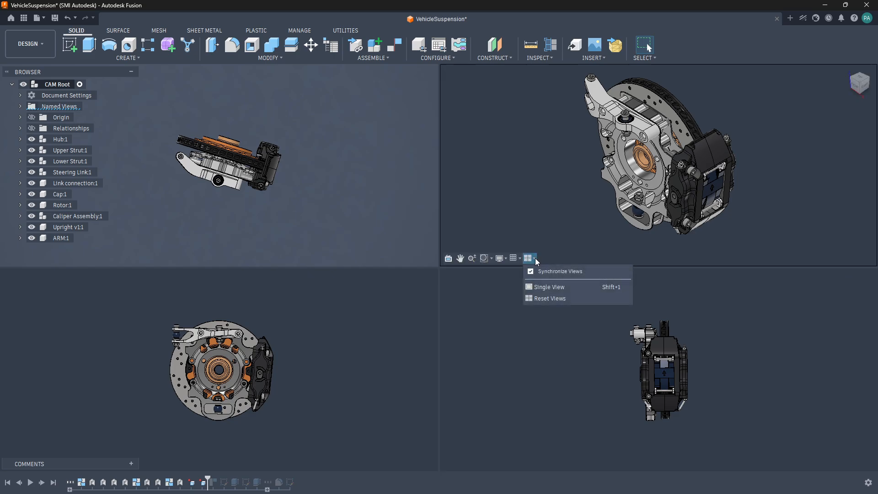
left_click(545, 290)
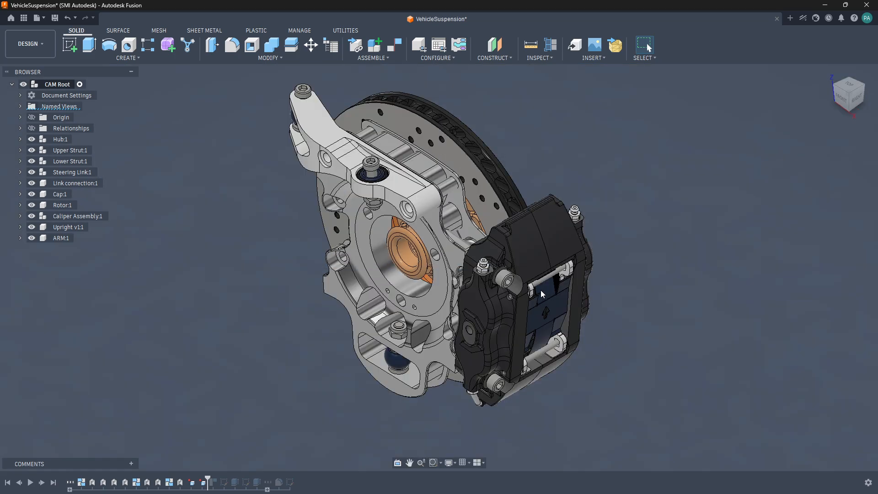
scroll(540, 252, "up", 2)
scroll(558, 249, "down", 1)
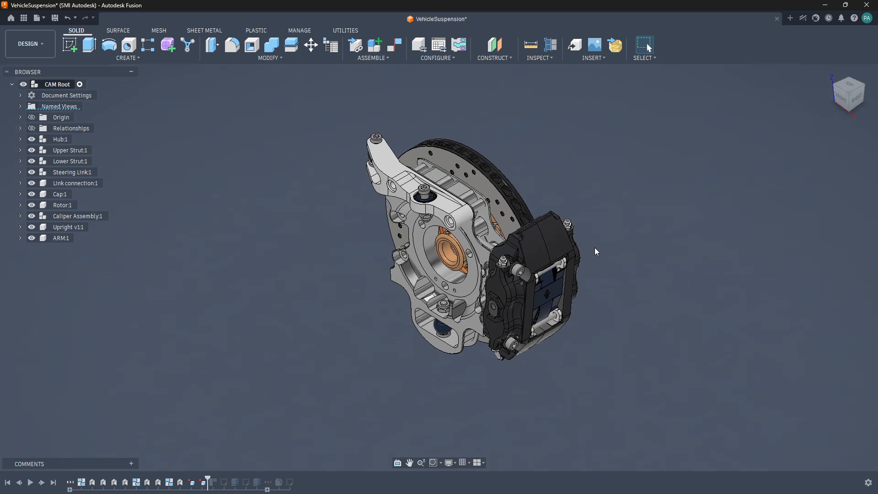
middle_click_drag(595, 248, 577, 272)
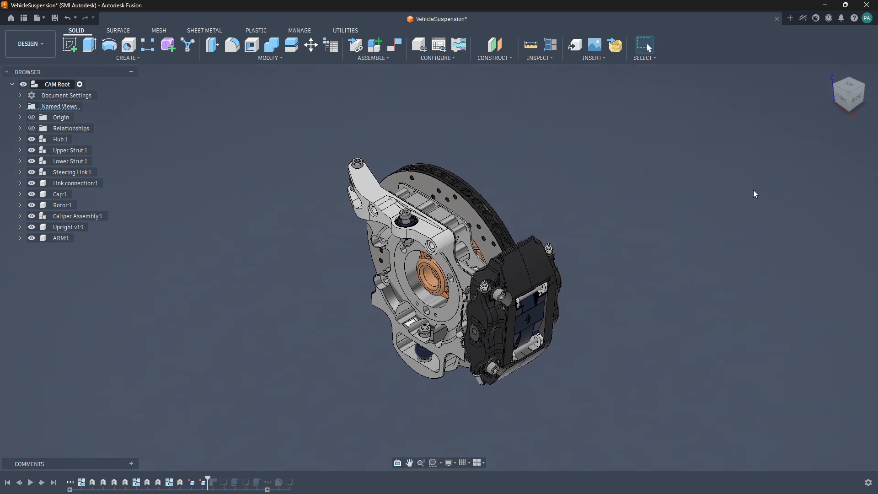
Step: View the assembly from the Top, Front, Right and Left standard orientations
left_click(848, 87)
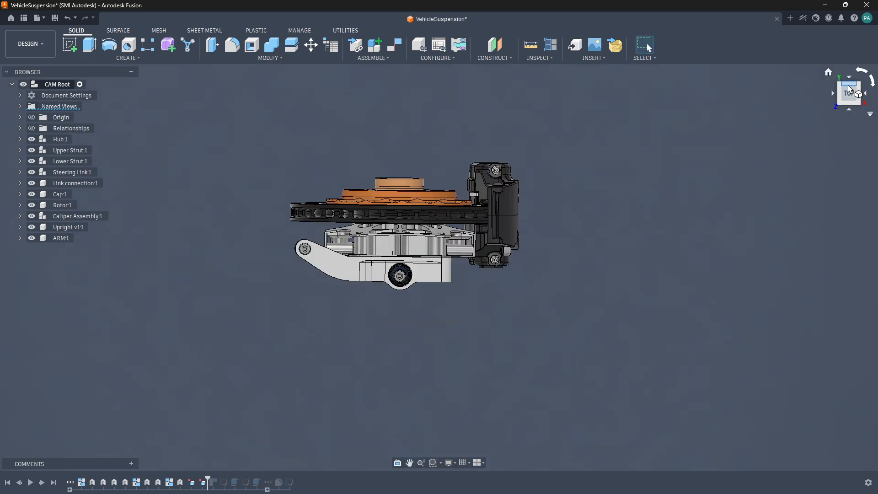
left_click(848, 109)
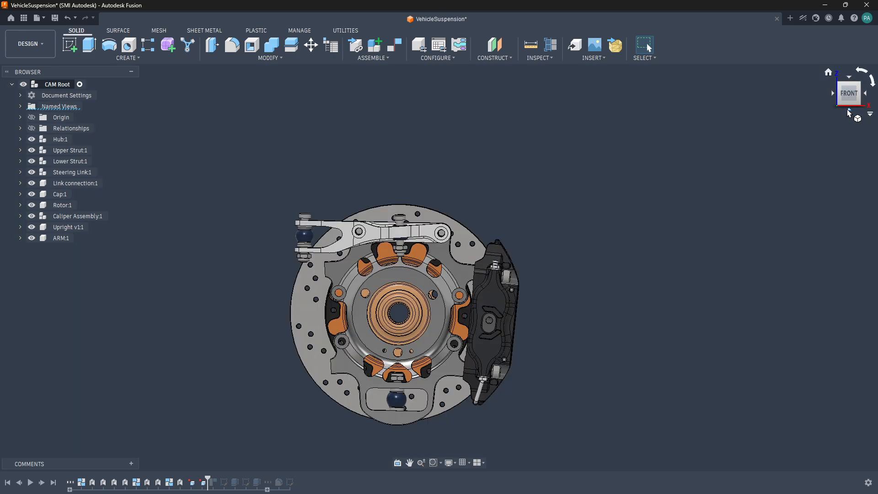
left_click(865, 93)
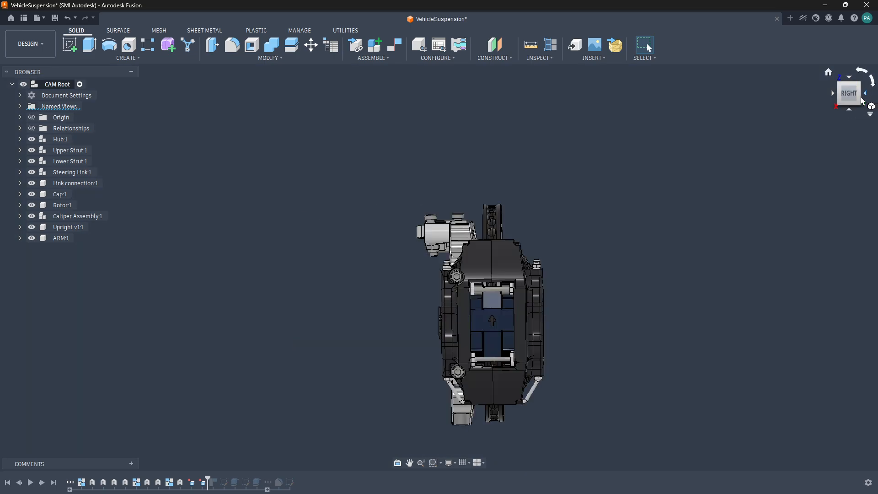
left_click(836, 93)
left_click(836, 94)
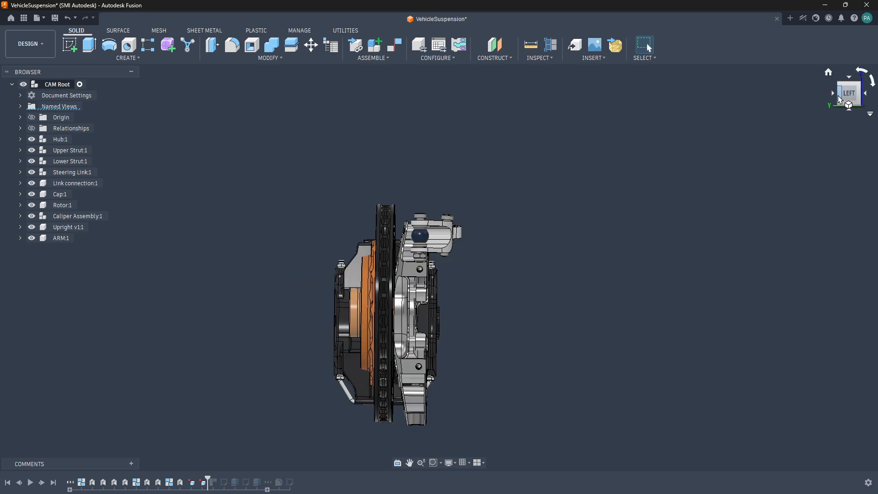
Step: Return the assembly to the home view and review the options for setting the current view as home
left_click(829, 72)
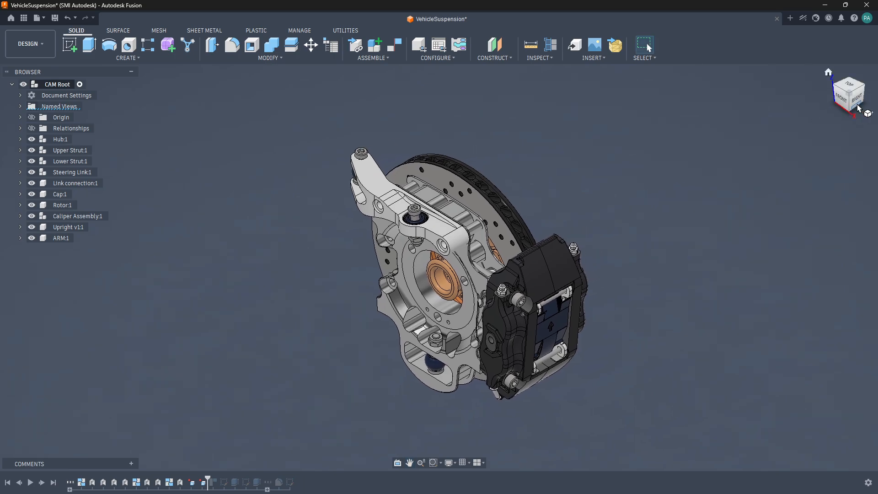
left_click(871, 114)
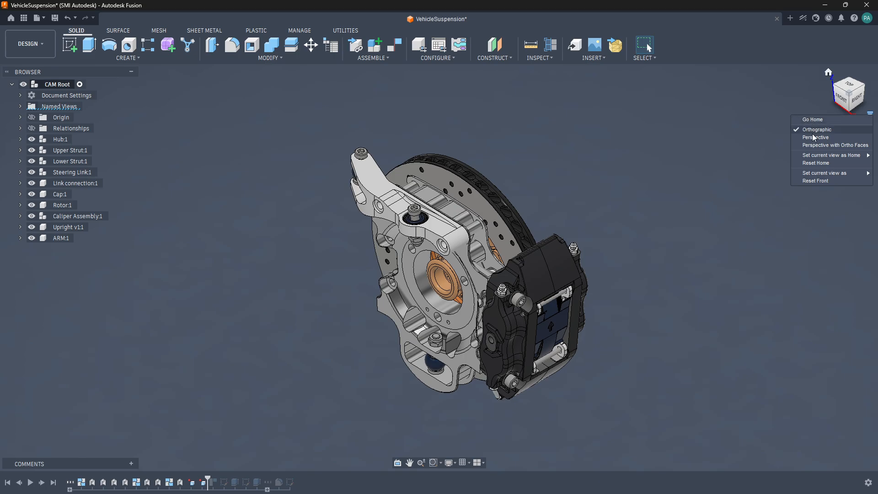
mouse_move(869, 158)
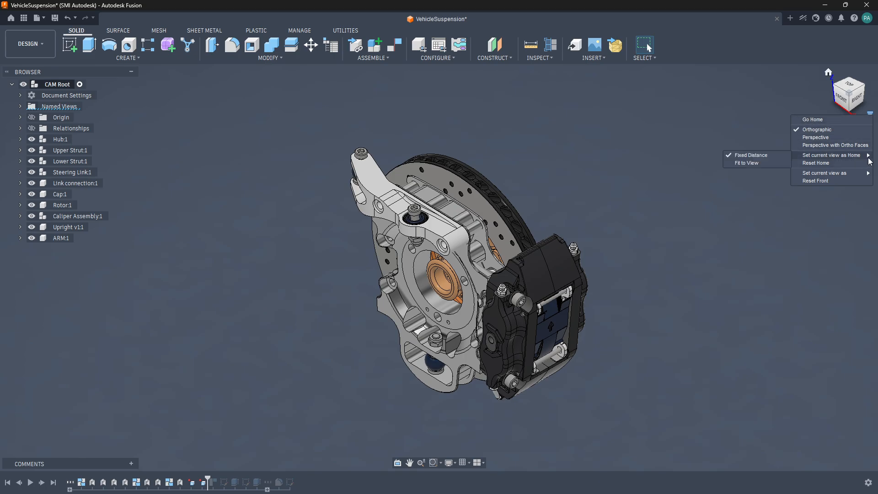
Step: Set the Front view as the home view with Fit to View, and recall it from the angled corner view
left_click(843, 100)
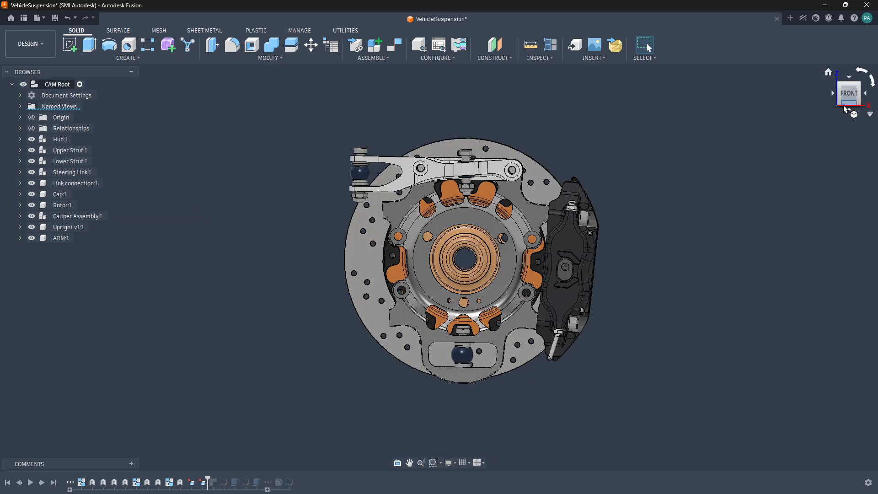
left_click(870, 114)
left_click(870, 114)
mouse_move(846, 155)
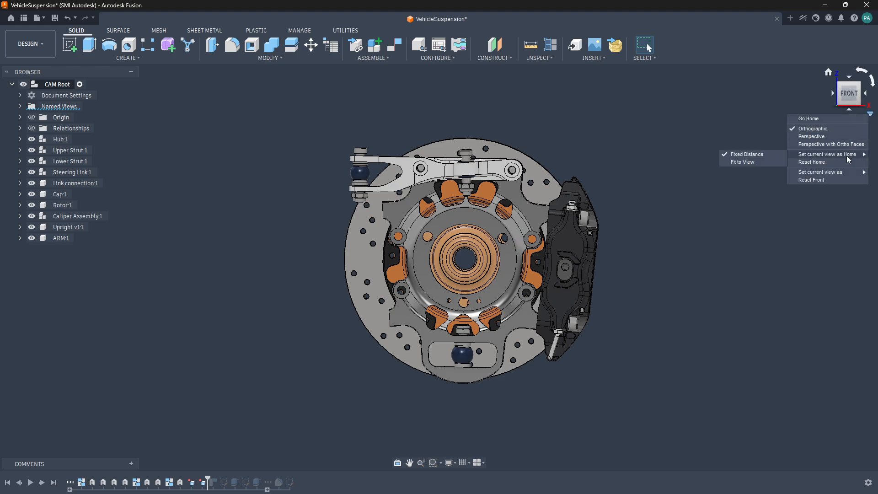
left_click(745, 161)
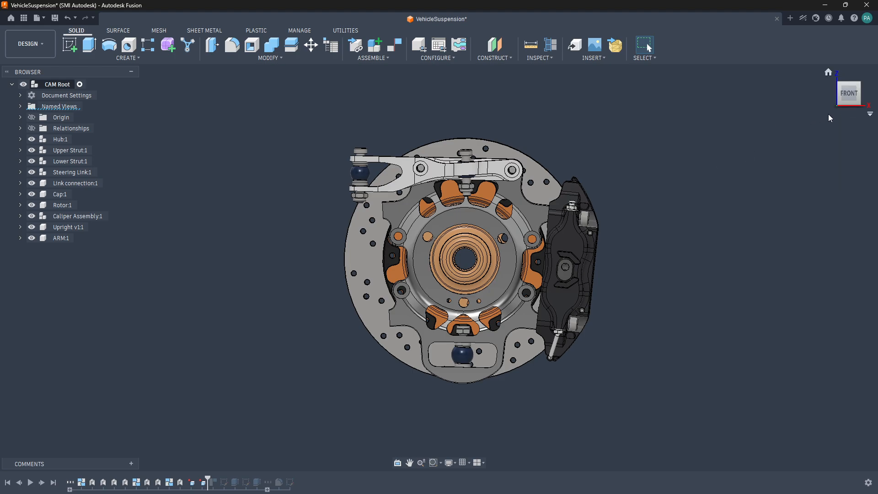
left_click(858, 83)
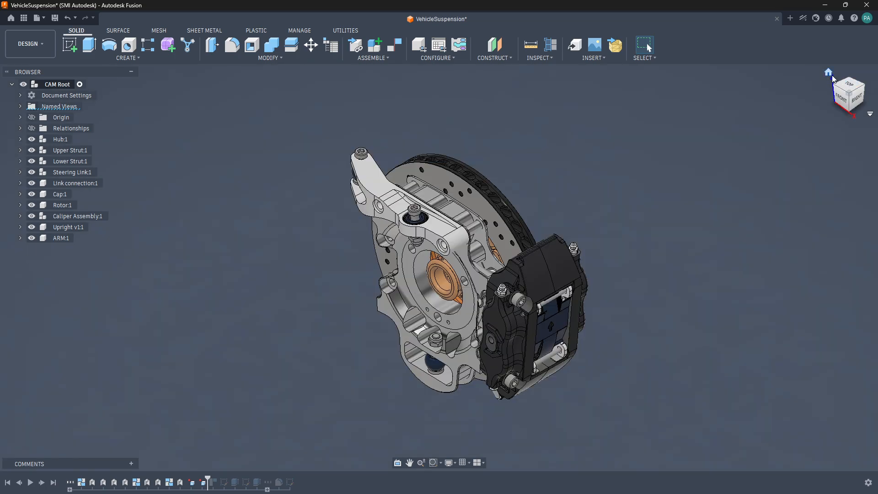
left_click(828, 72)
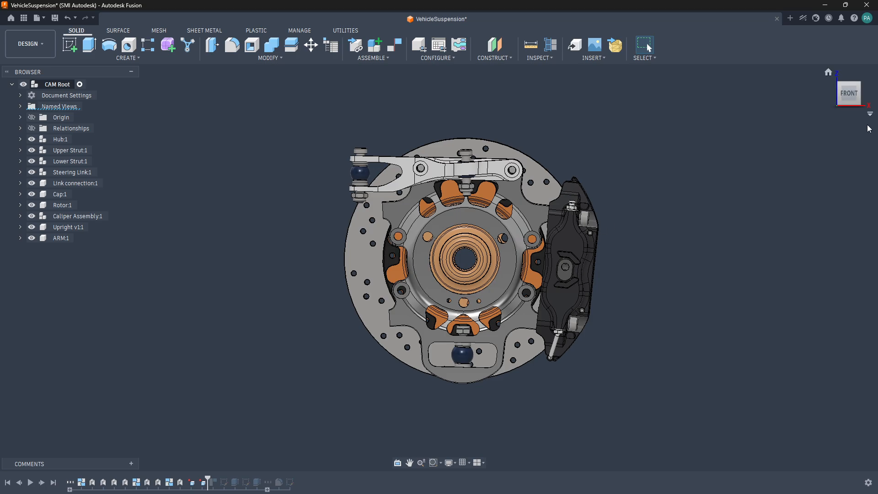
Step: Orient the assembly to the Top-Front-Right corner view and set it as the home view with Fit to View
left_click(858, 85)
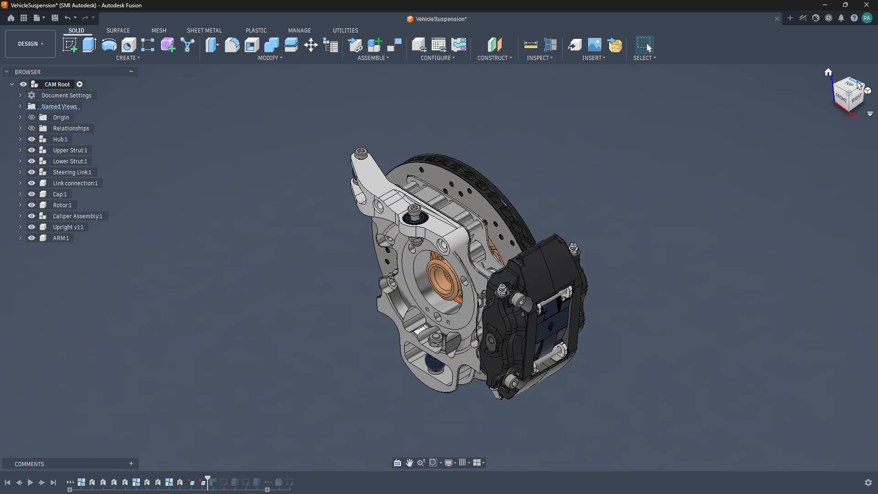
left_click(870, 113)
mouse_move(837, 158)
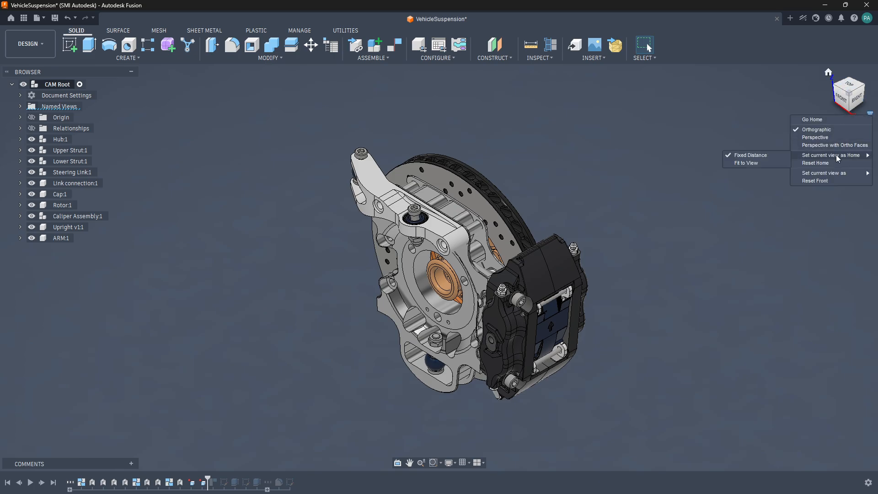
left_click(750, 163)
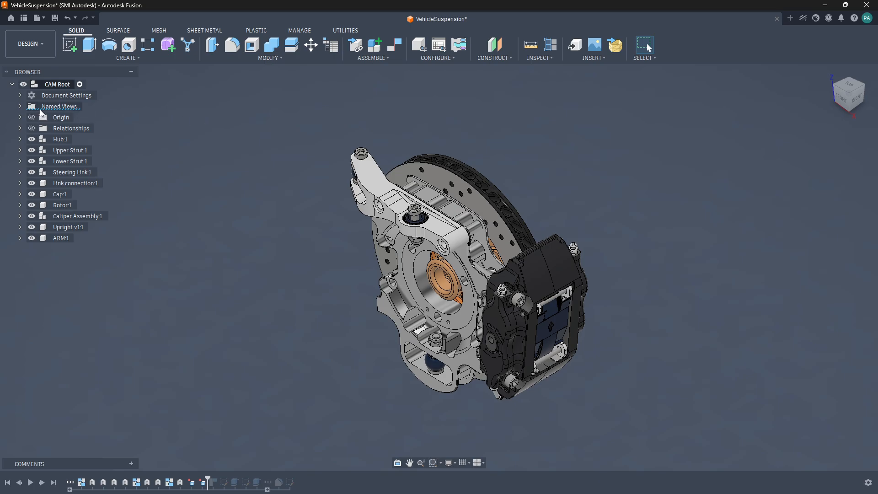
Step: Expand the Named Views folder to list its saved views
left_click(20, 106)
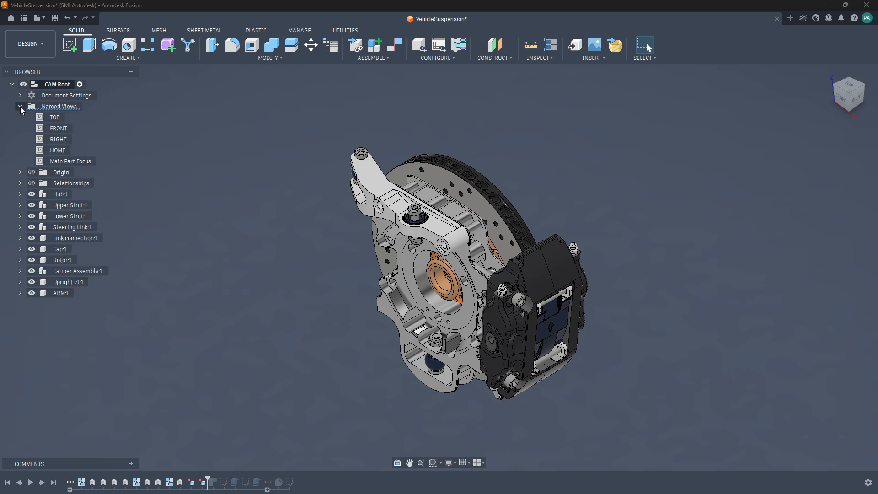
left_click(20, 106)
left_click(20, 107)
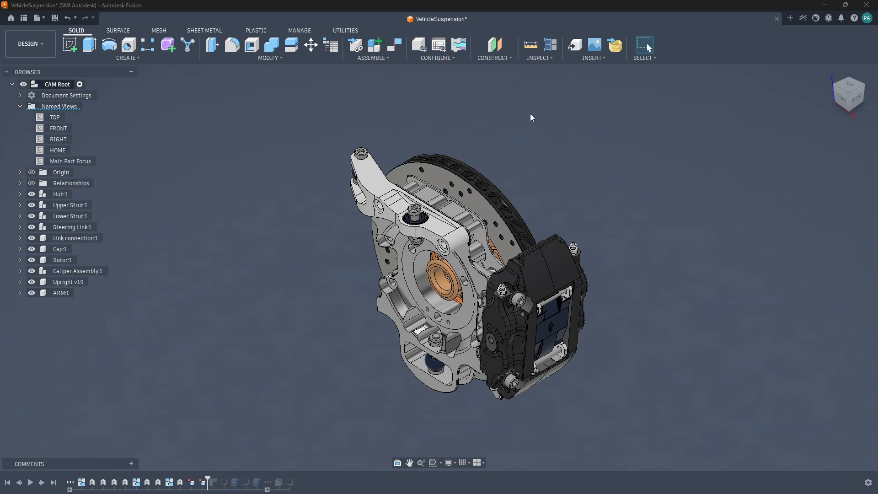
Step: Save an enlarged view of the assembly from its lower front edge as a named view called "vIEW 1"
left_click(841, 99)
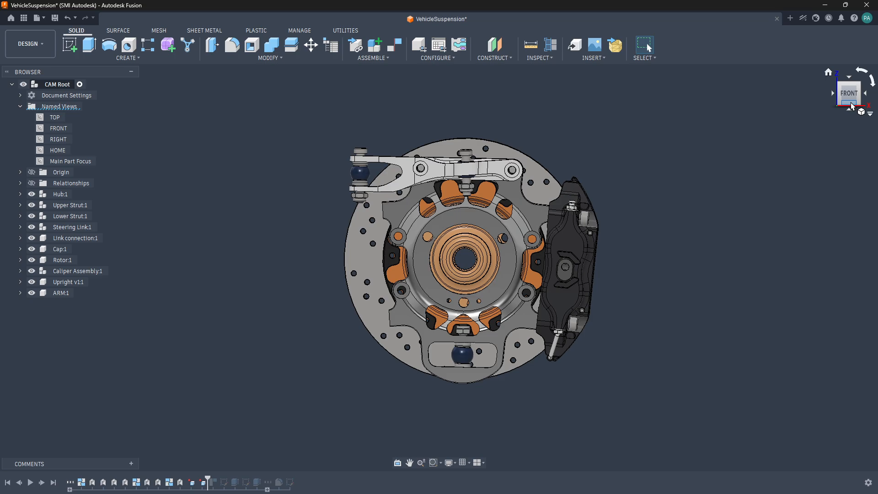
left_click(851, 107)
scroll(468, 314, "up", 5)
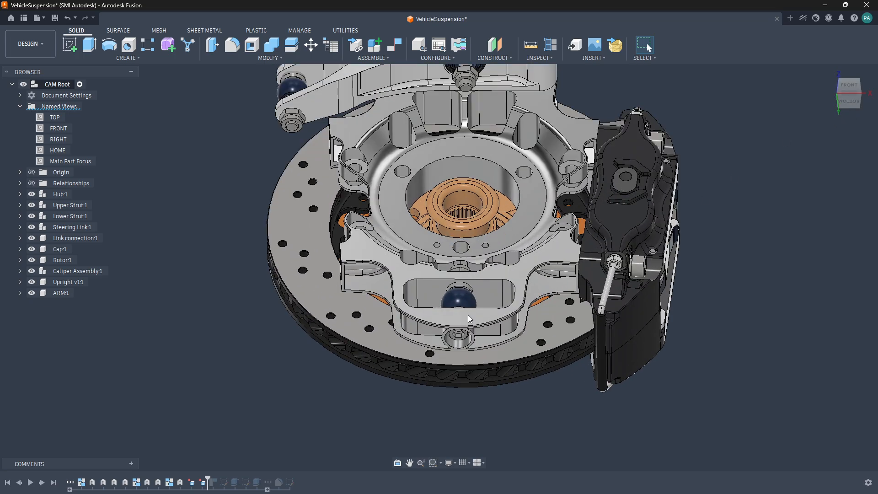
scroll(479, 320, "down", 3)
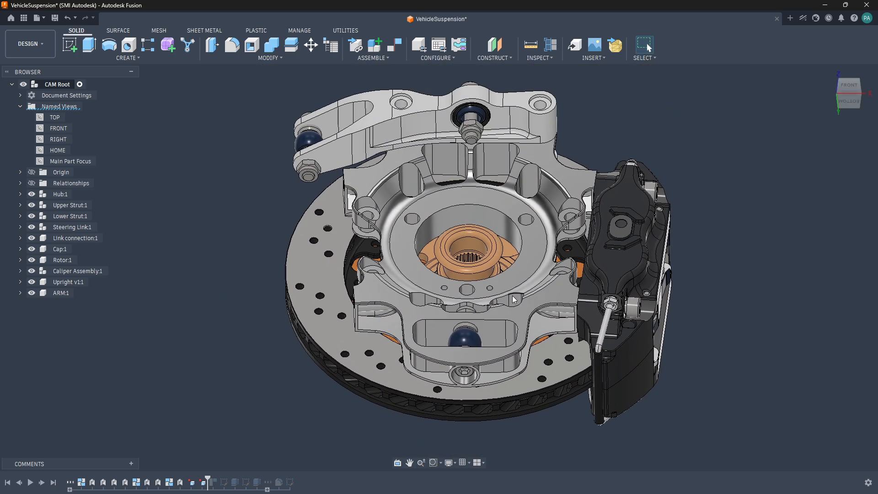
right_click(63, 108)
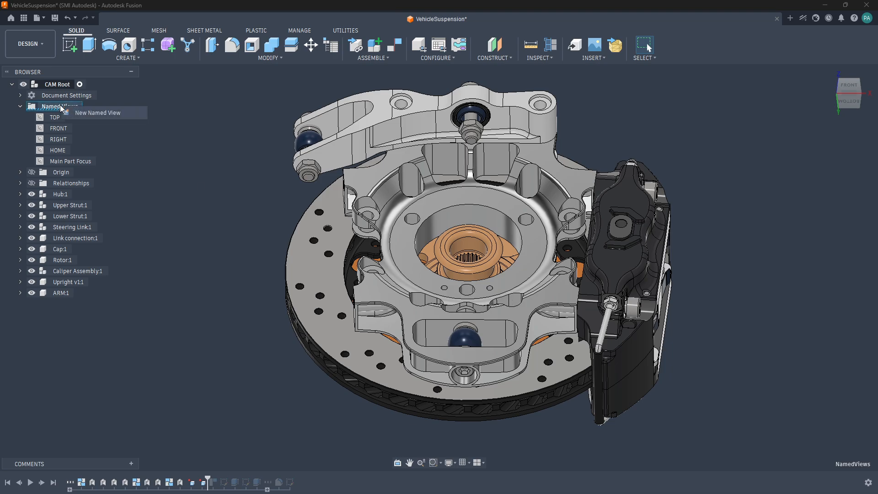
left_click(87, 114)
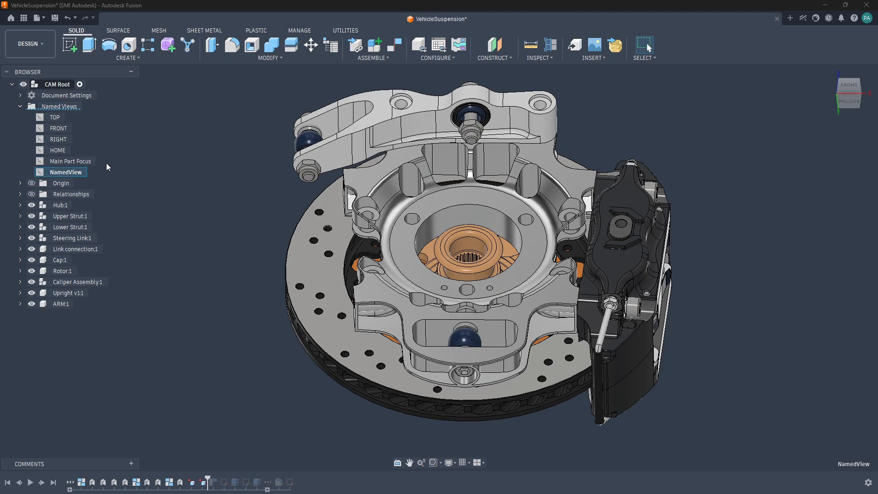
right_click(73, 173)
left_click(102, 201)
type("vIEW 1")
key("Return")
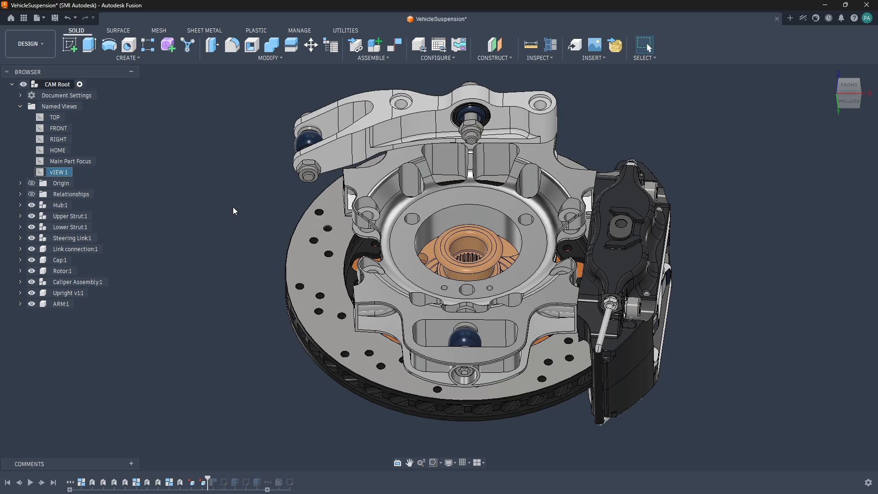
Step: View the assembly from the TOP named view and the home view, and try to recall vIEW 1
double_click(58, 120)
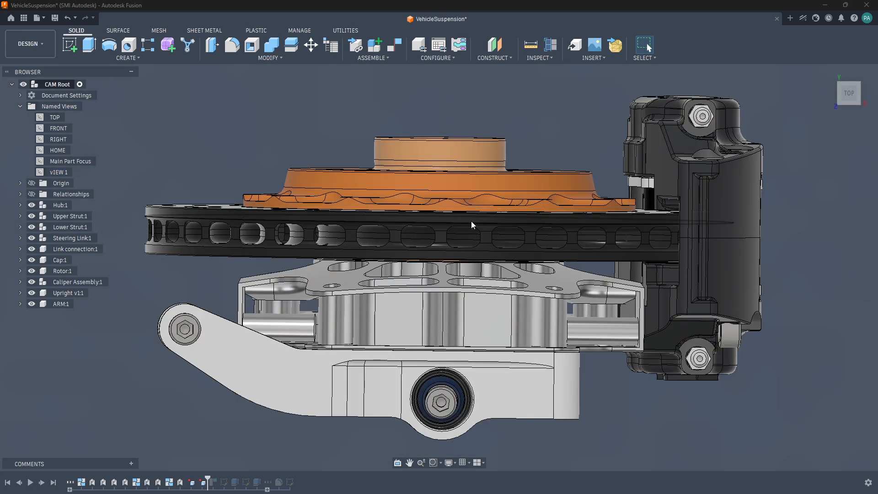
scroll(476, 221, "down", 5)
left_click(829, 72)
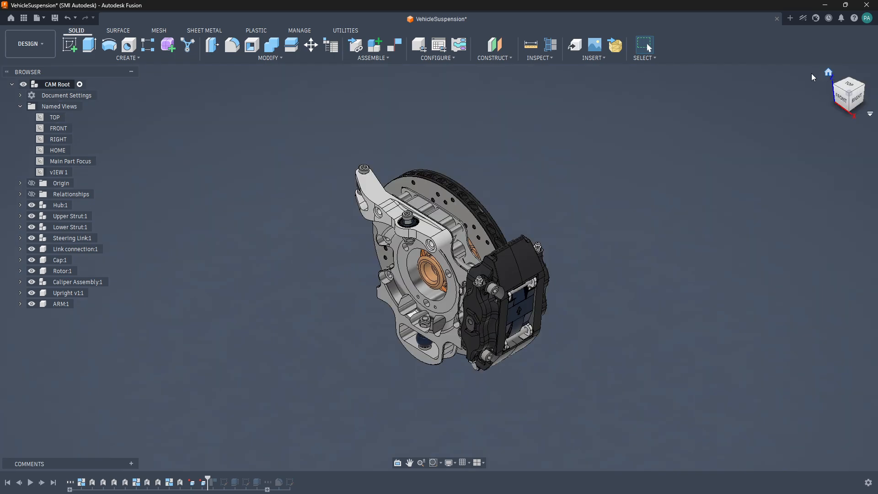
double_click(59, 174)
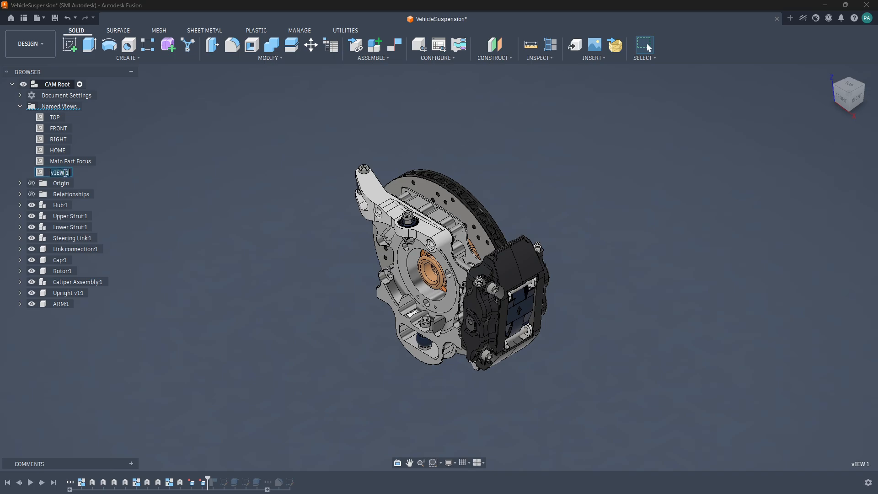
Step: Save a smaller view of the assembly from its lower front edge as a named view called "View2"
left_click(844, 101)
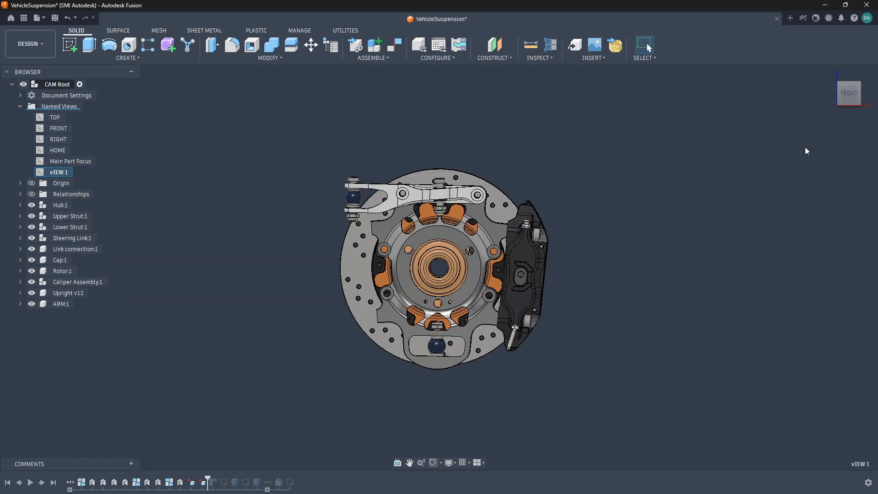
left_click(846, 103)
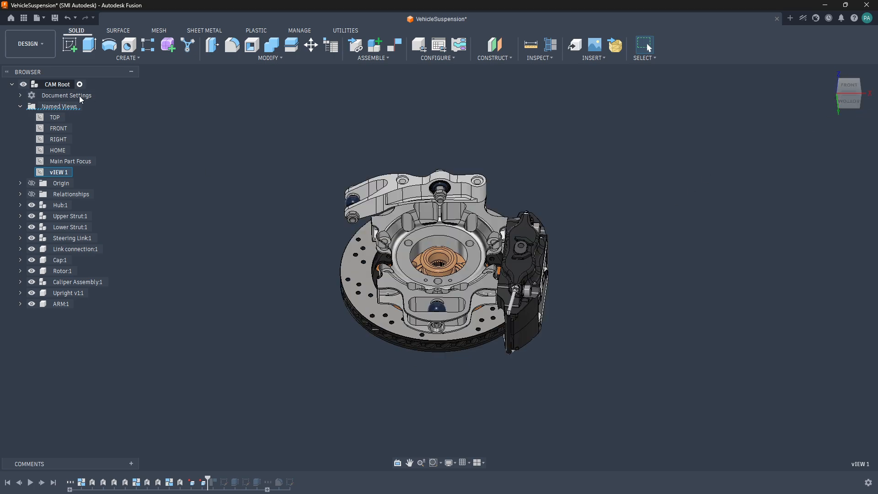
right_click(56, 108)
left_click(70, 114)
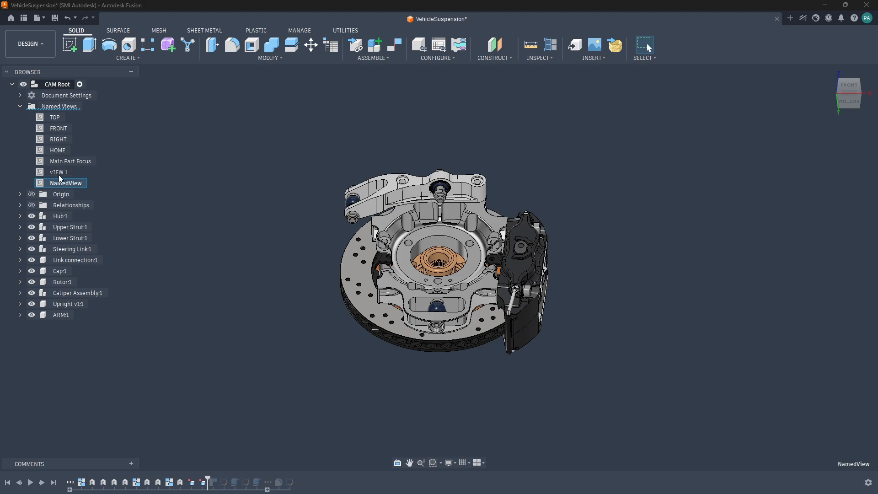
right_click(62, 184)
left_click(101, 219)
type("View 2")
key("Return")
Step: Switch between View2, the home view and vIEW 1 to compare the saved named views
scroll(442, 353, "down", 3)
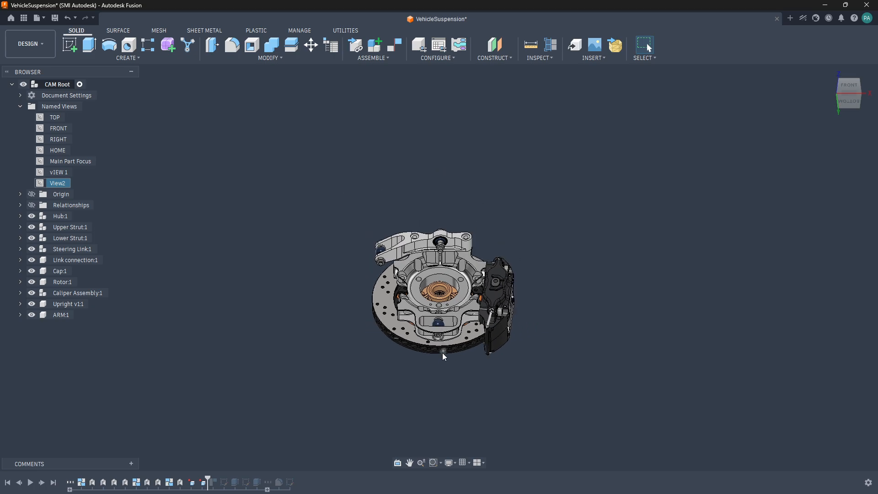
scroll(443, 352, "up", 6)
double_click(58, 183)
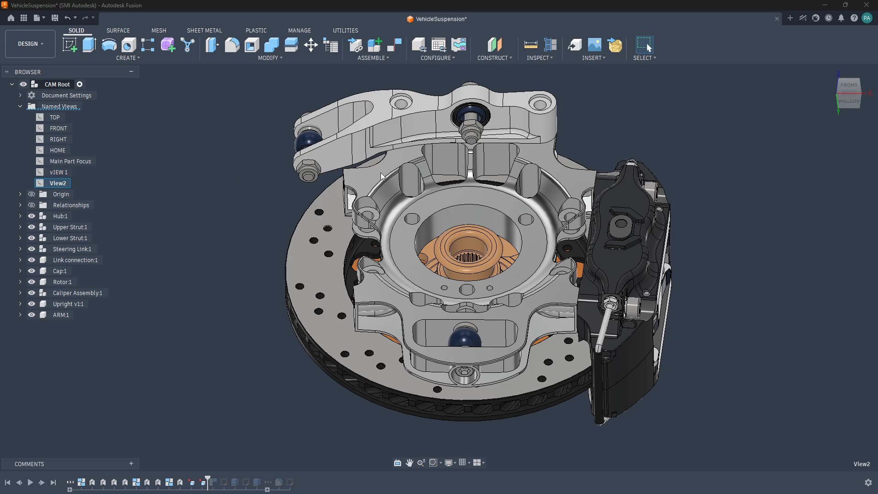
left_click(828, 72)
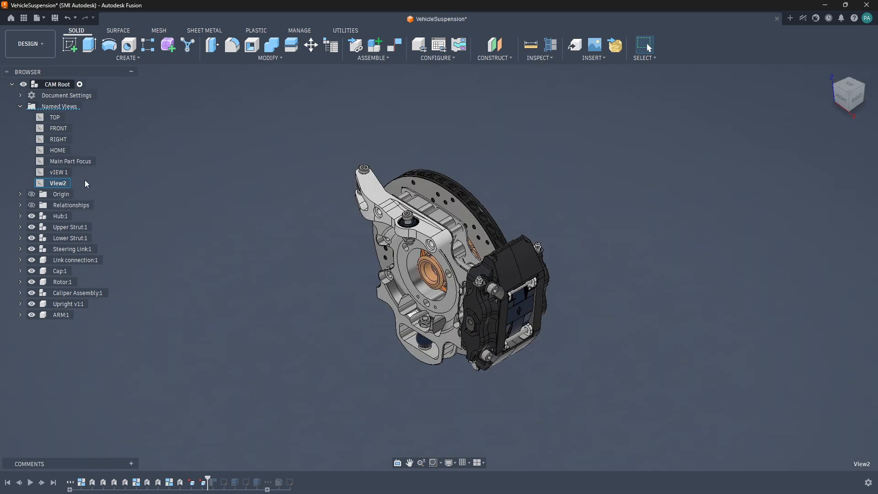
double_click(59, 175)
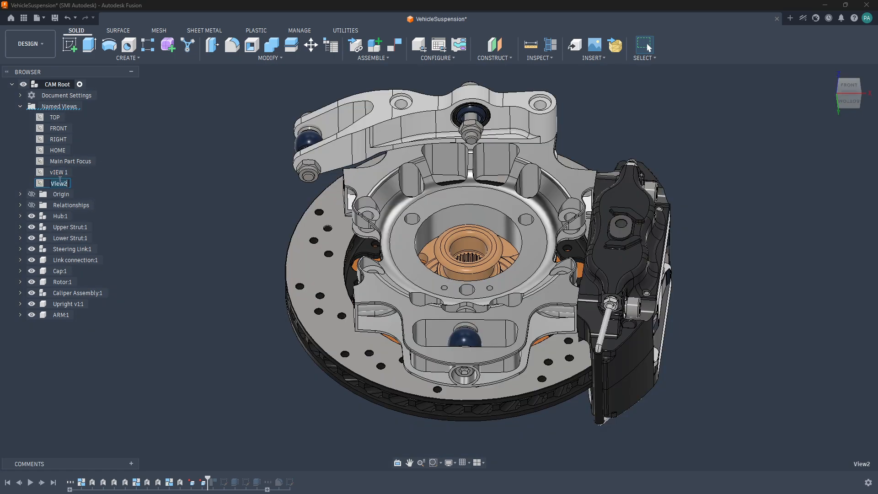
left_click(134, 187)
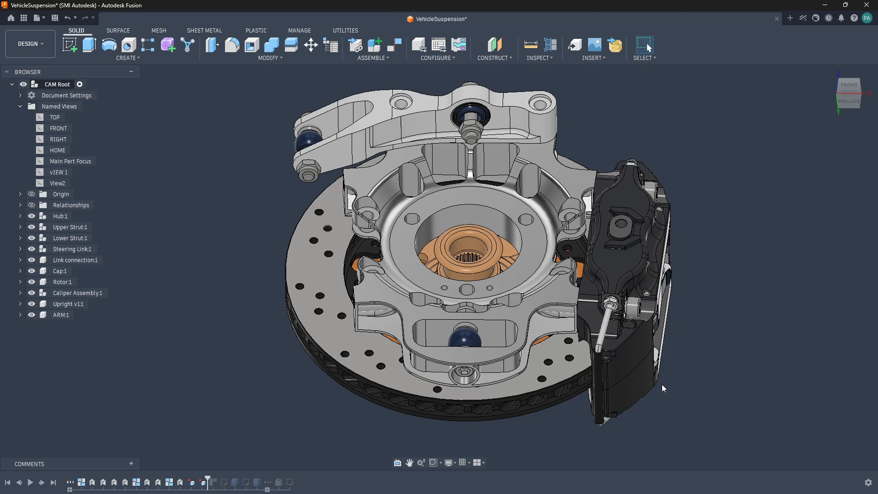
Step: Zoom out and pan to center the whole assembly in the canvas
scroll(663, 386, "down", 3)
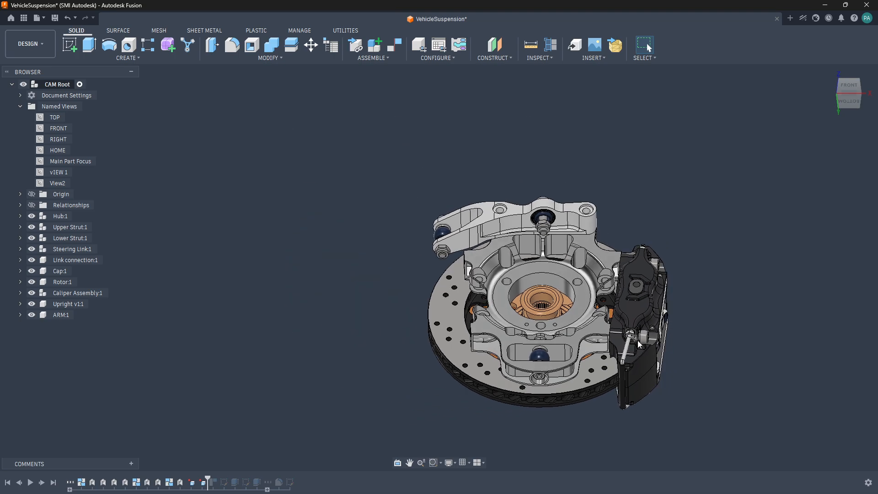
middle_click_drag(638, 340, 508, 324)
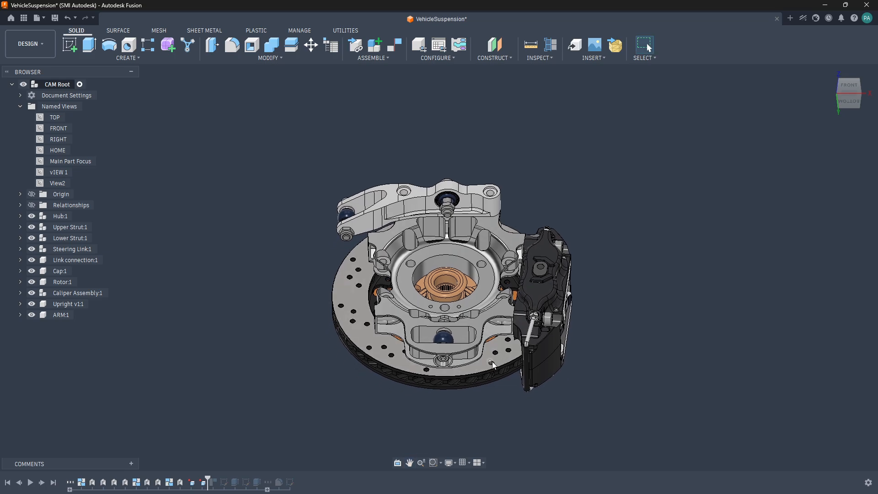
scroll(468, 340, "down", 2)
scroll(468, 339, "up", 4)
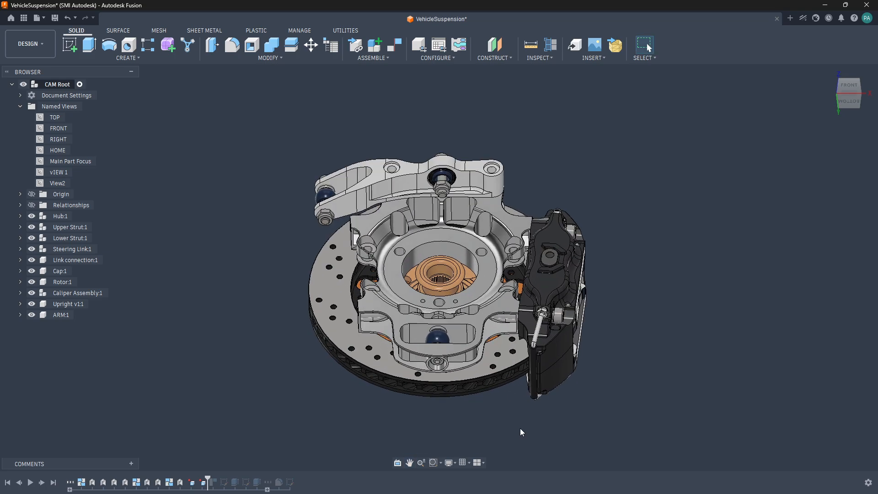
mouse_move(598, 493)
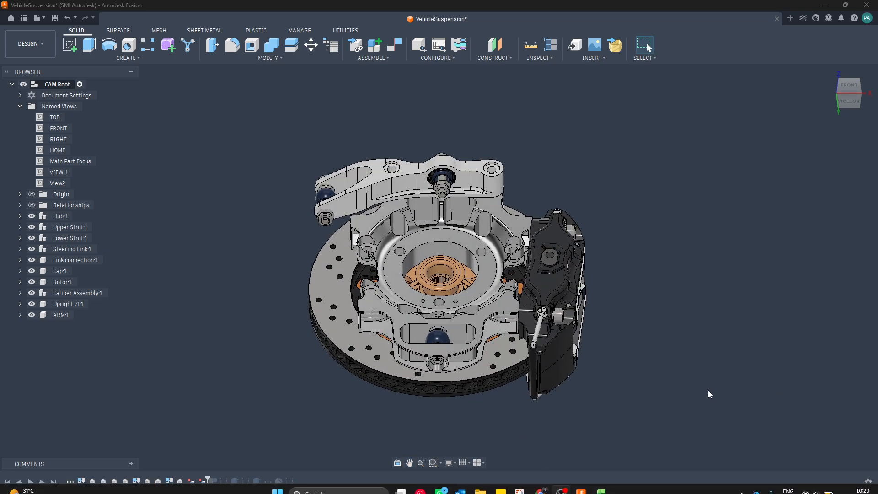